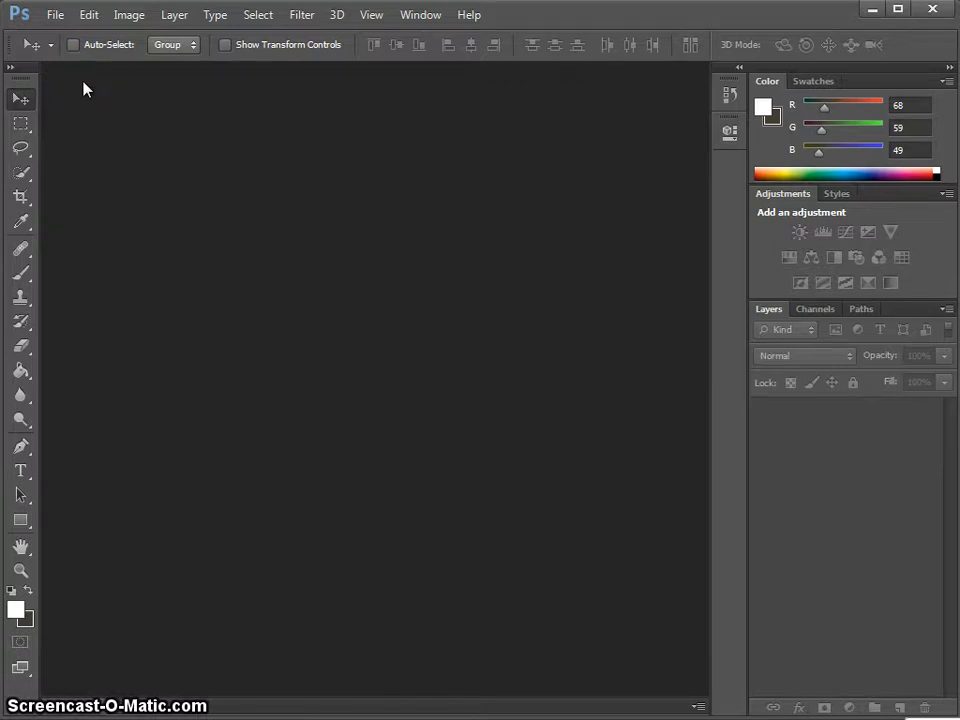
# - Create a new 9600 × 1800 px, 300 ppi document filled with the brown Background Color
pyautogui.click(55, 15)
pyautogui.click(62, 34)
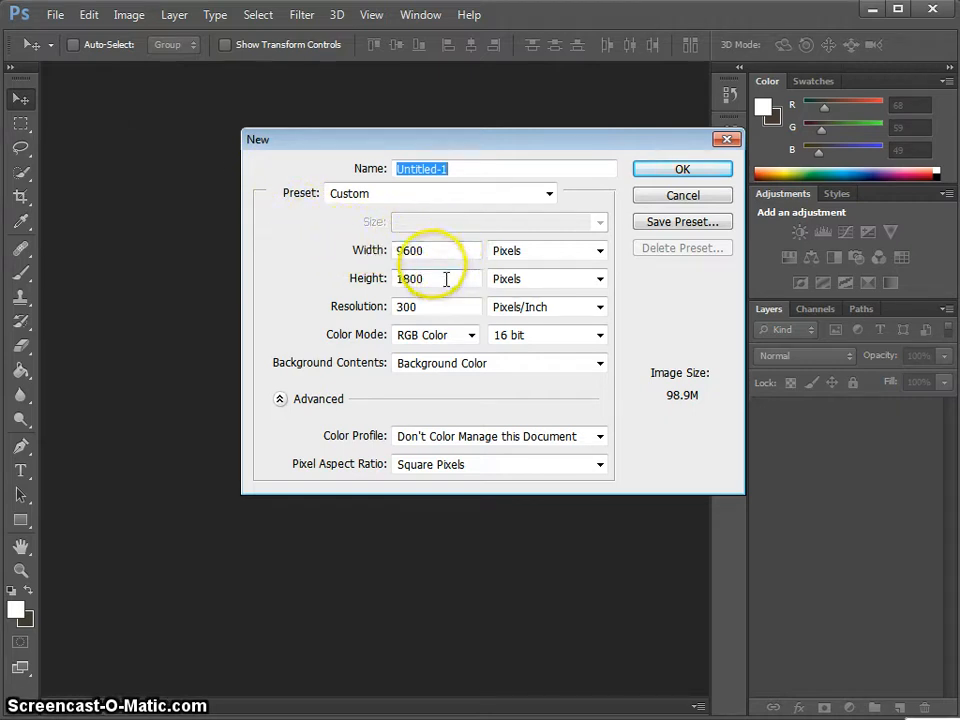
pyautogui.moveTo(425, 252); pyautogui.dragTo(386, 256)
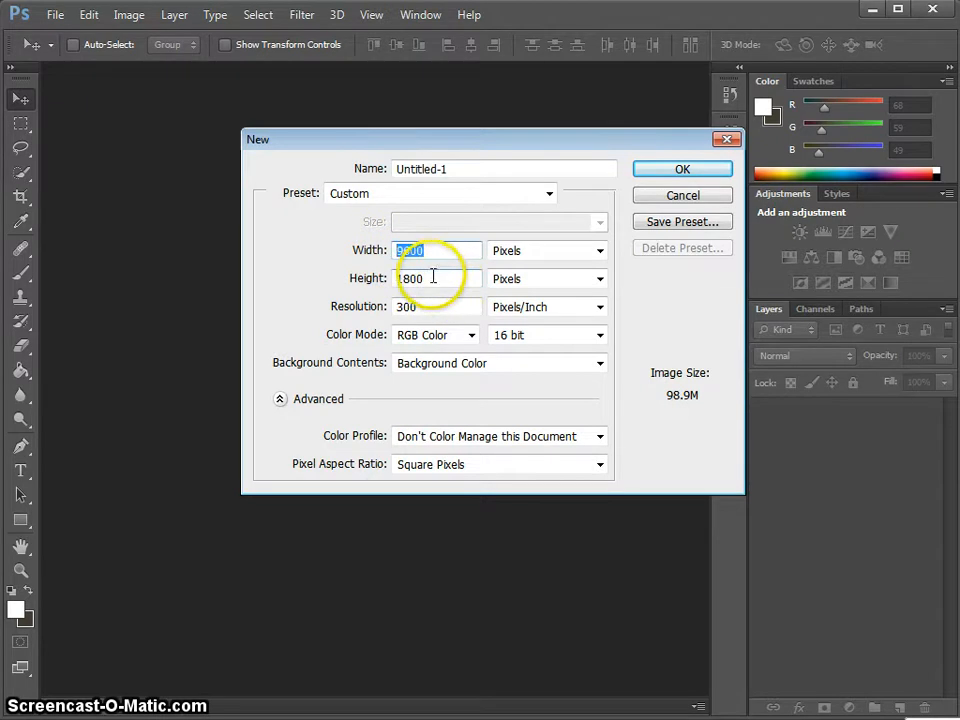
pyautogui.moveTo(428, 277); pyautogui.dragTo(372, 283)
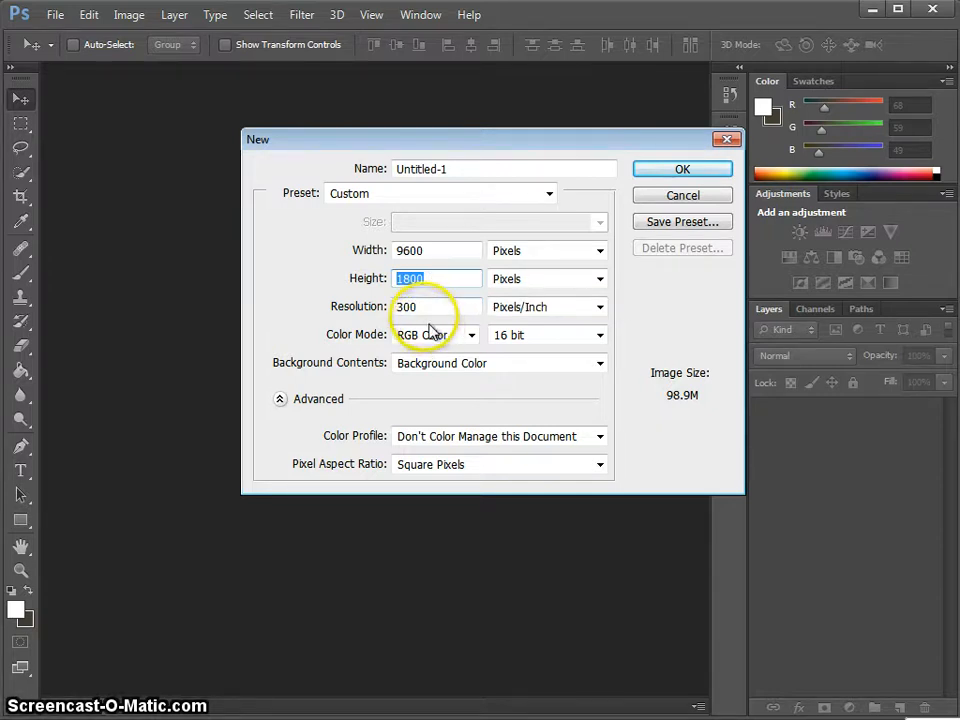
pyautogui.moveTo(420, 310); pyautogui.dragTo(395, 308)
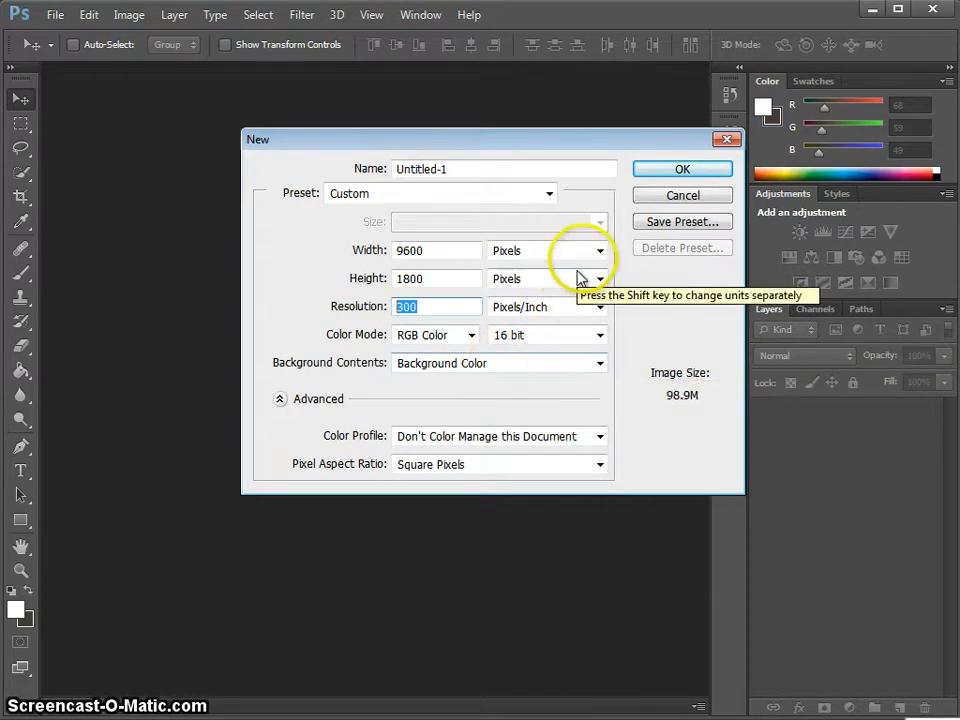
pyautogui.click(645, 175)
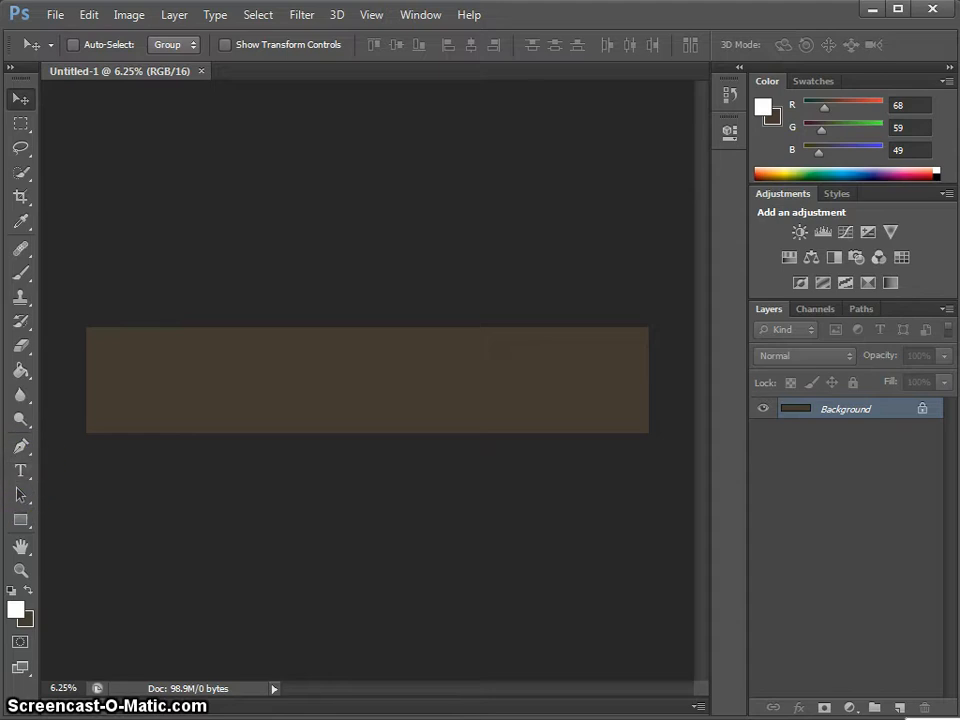
# - Choose the Type tool and set the font to Ravie at 150 pt
pyautogui.click(17, 478)
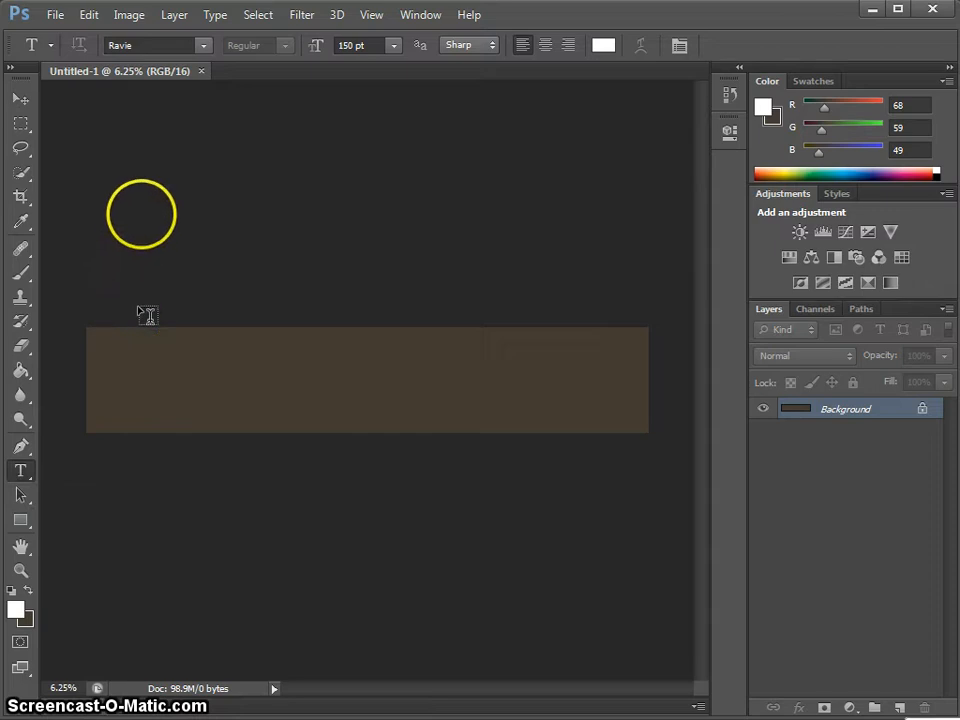
pyautogui.click(152, 44)
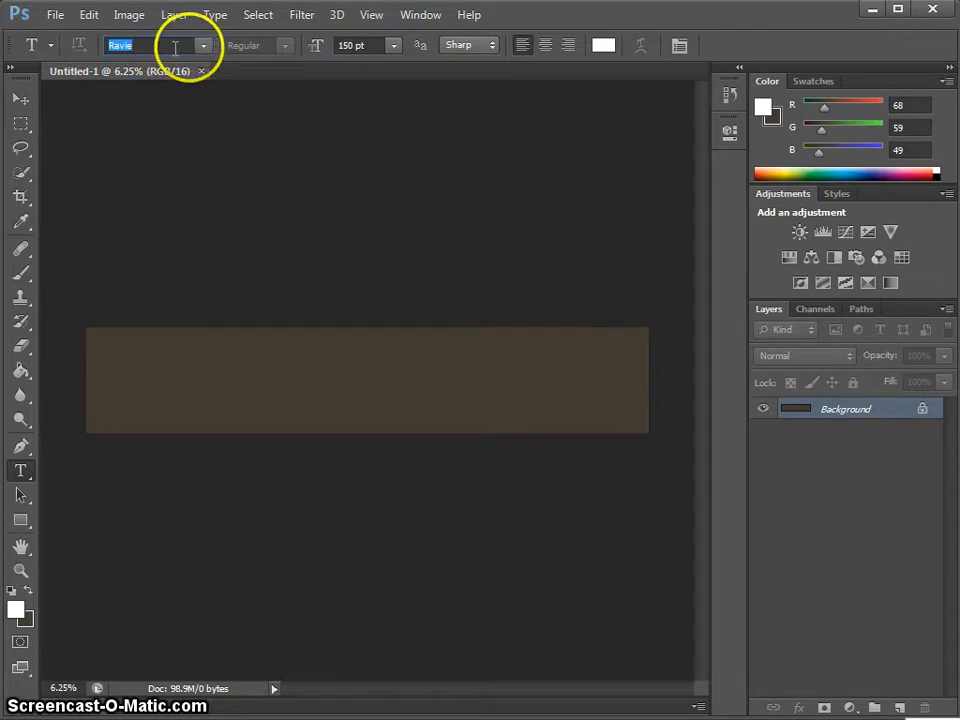
pyautogui.click(376, 46)
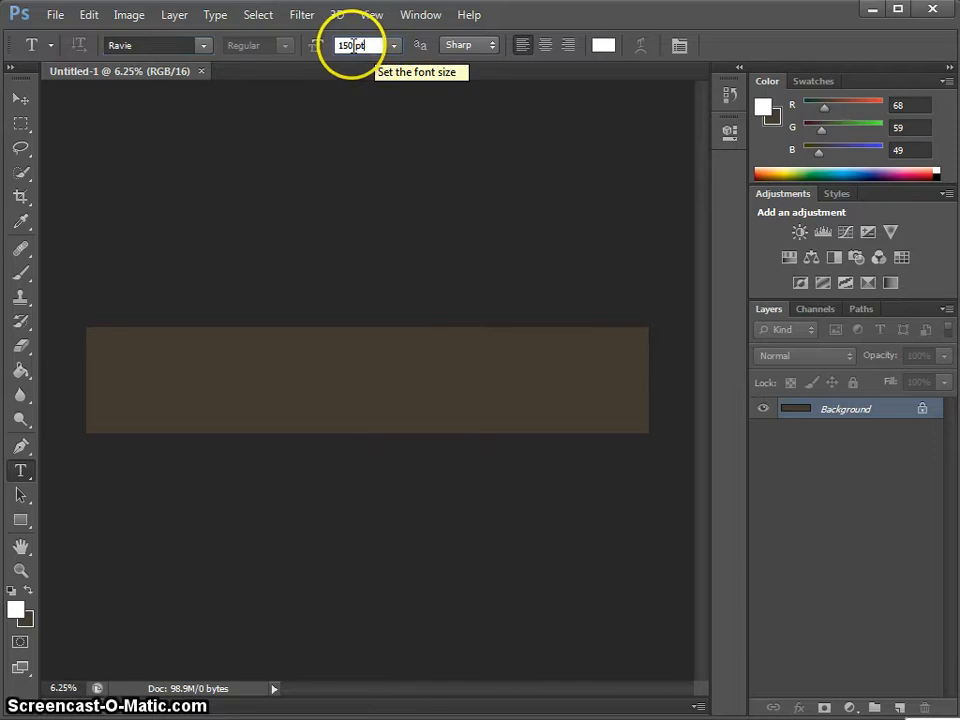
pyautogui.moveTo(358, 46); pyautogui.dragTo(336, 46)
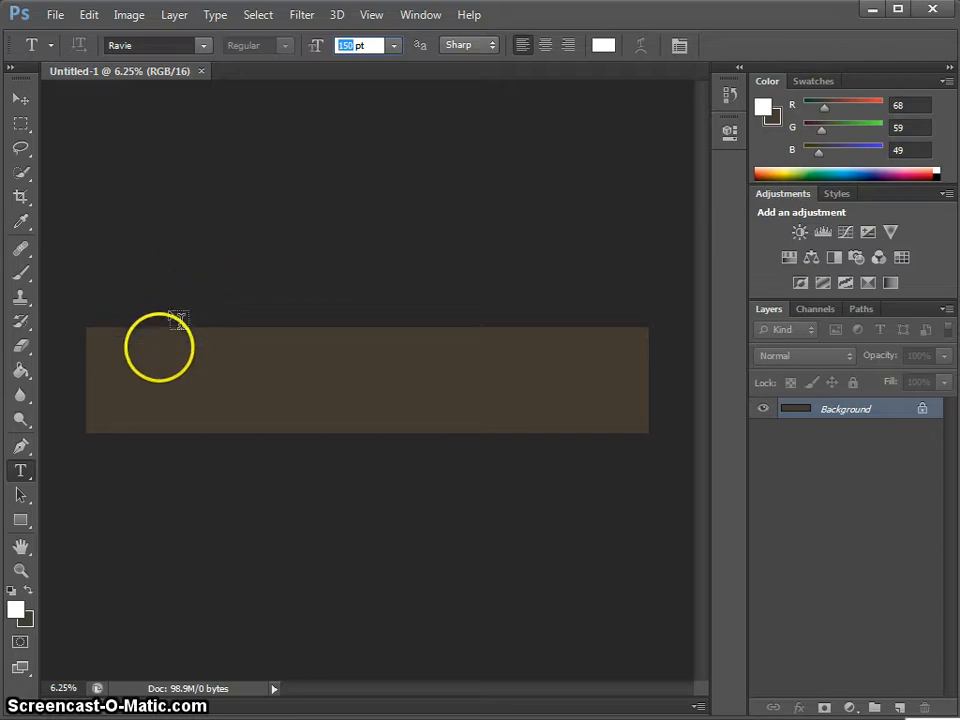
# - Type the banner's name text at the left of the canvas and select all of it
pyautogui.click(115, 371)
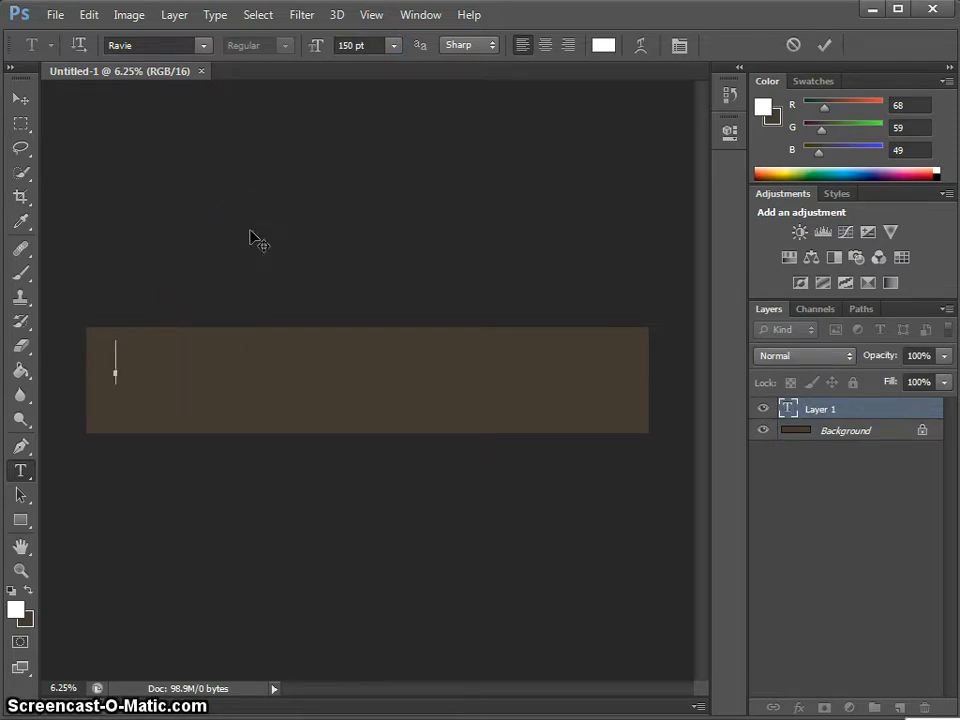
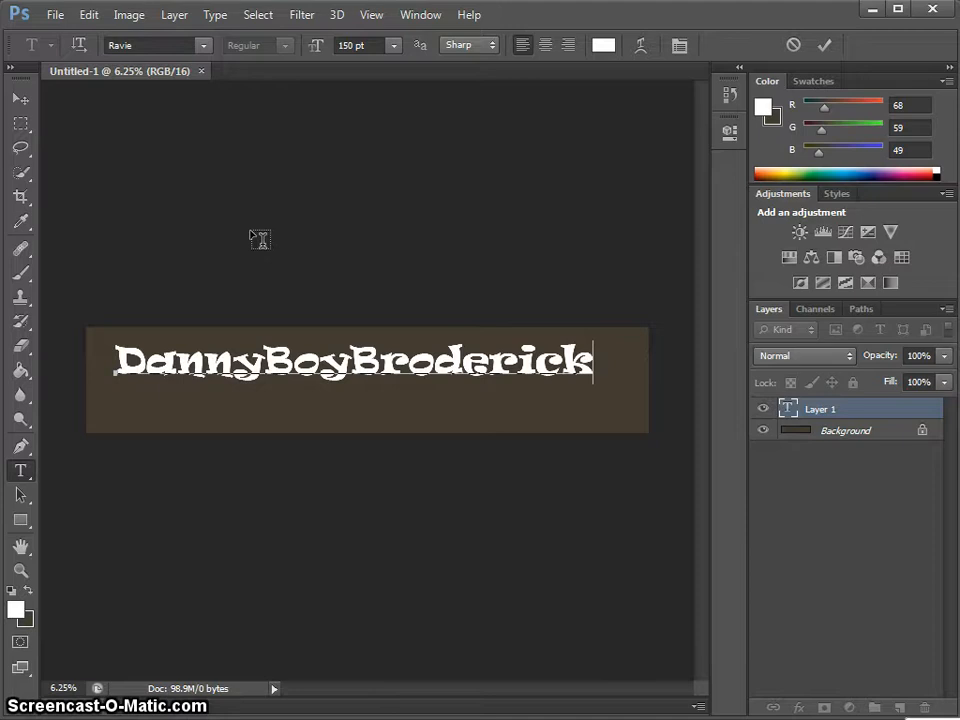
pyautogui.hotkey('ctrl', 'a')
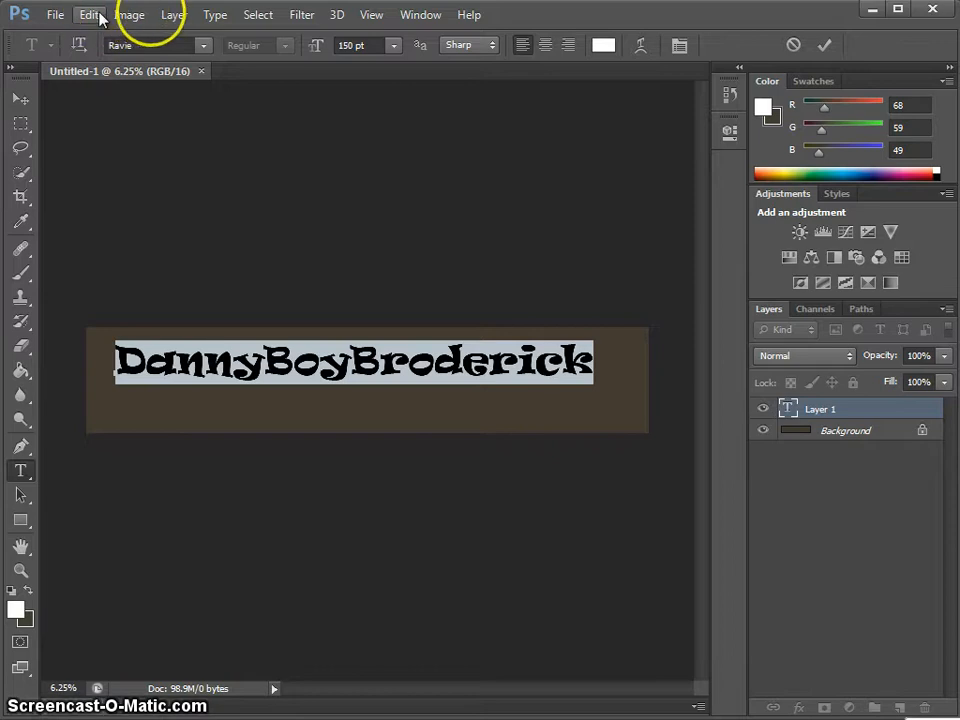
# - Enable Bevel & Emboss, Stroke, Inner Shadow, Color Overlay and Outer Glow, with 96% opacity
pyautogui.click(172, 17)
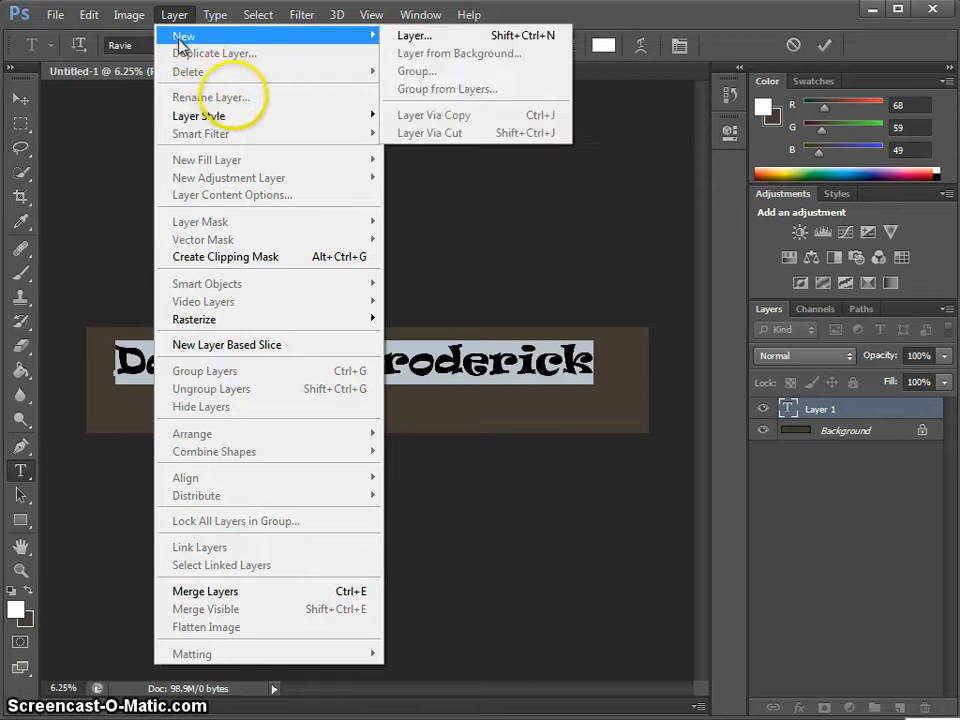
pyautogui.moveTo(262, 124)
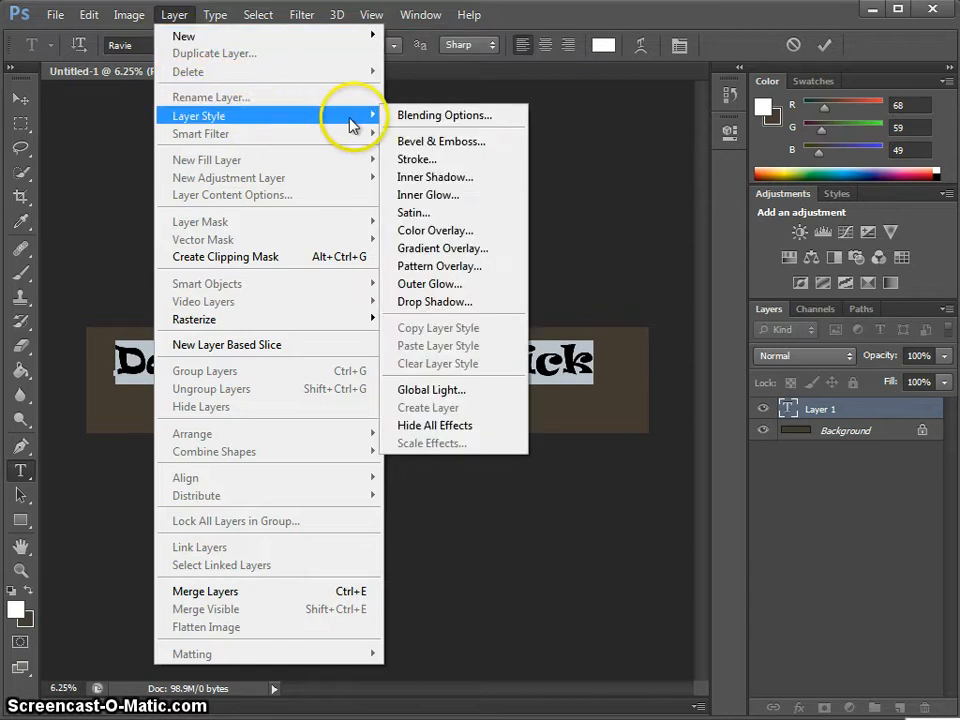
pyautogui.click(412, 117)
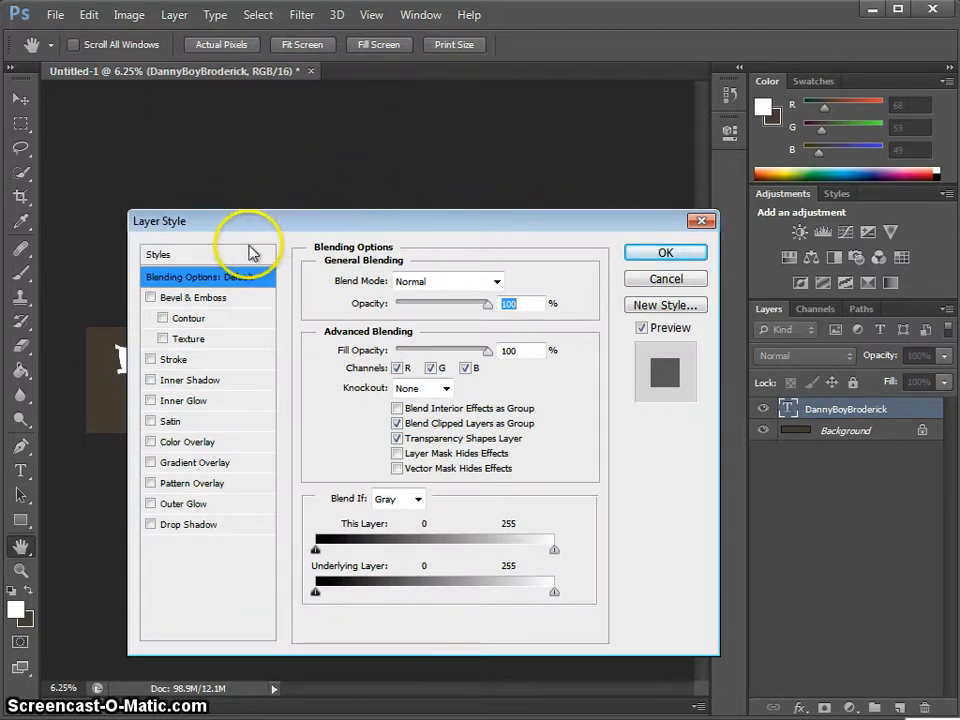
pyautogui.click(150, 296)
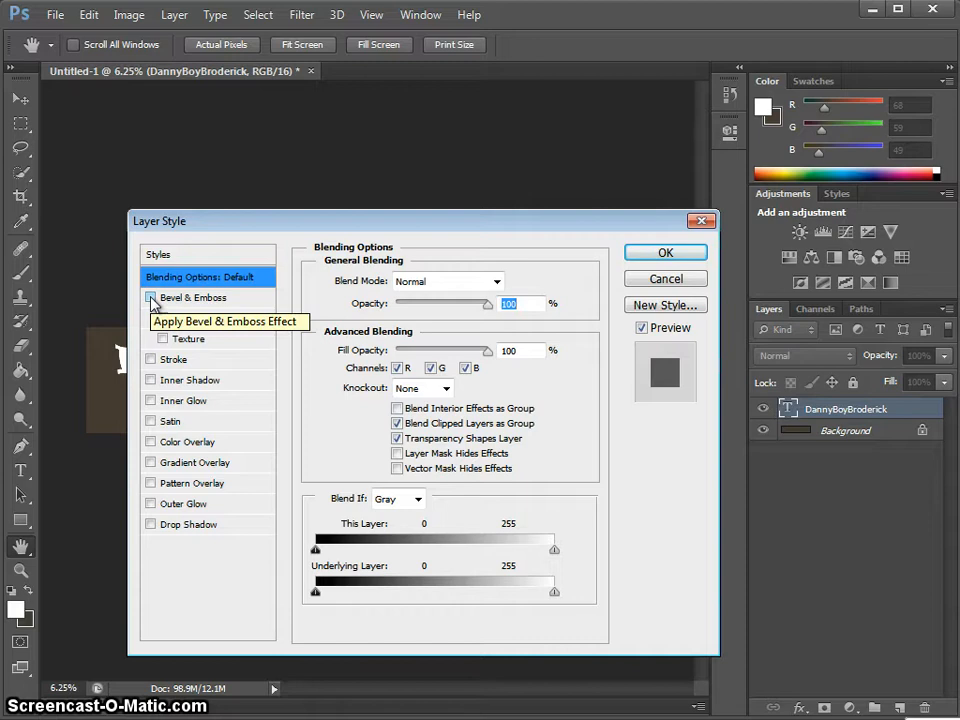
pyautogui.click(151, 298)
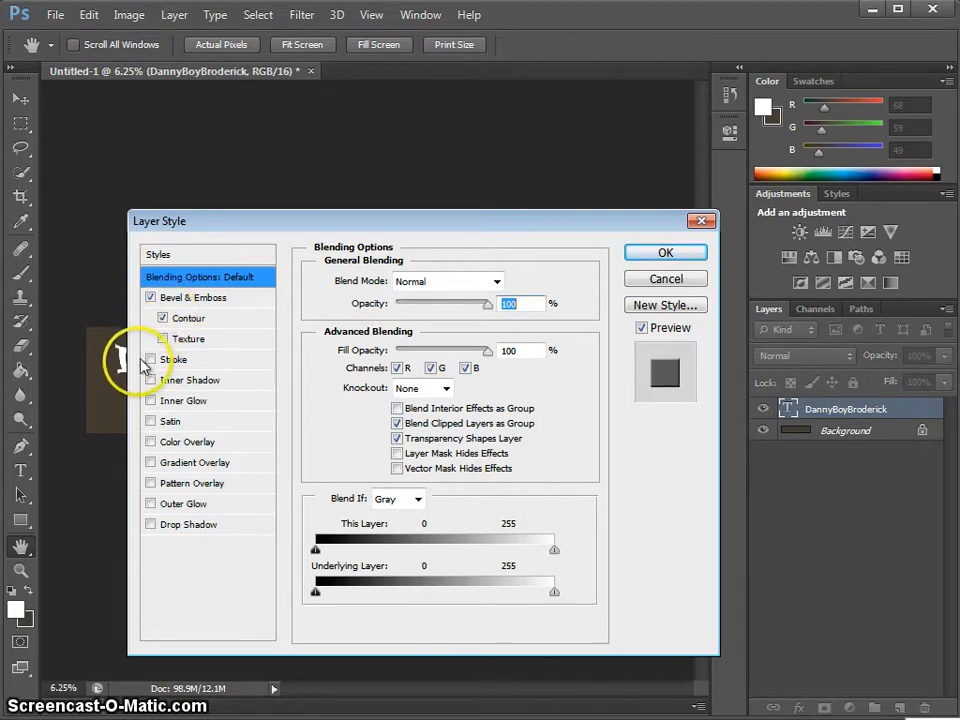
pyautogui.click(151, 359)
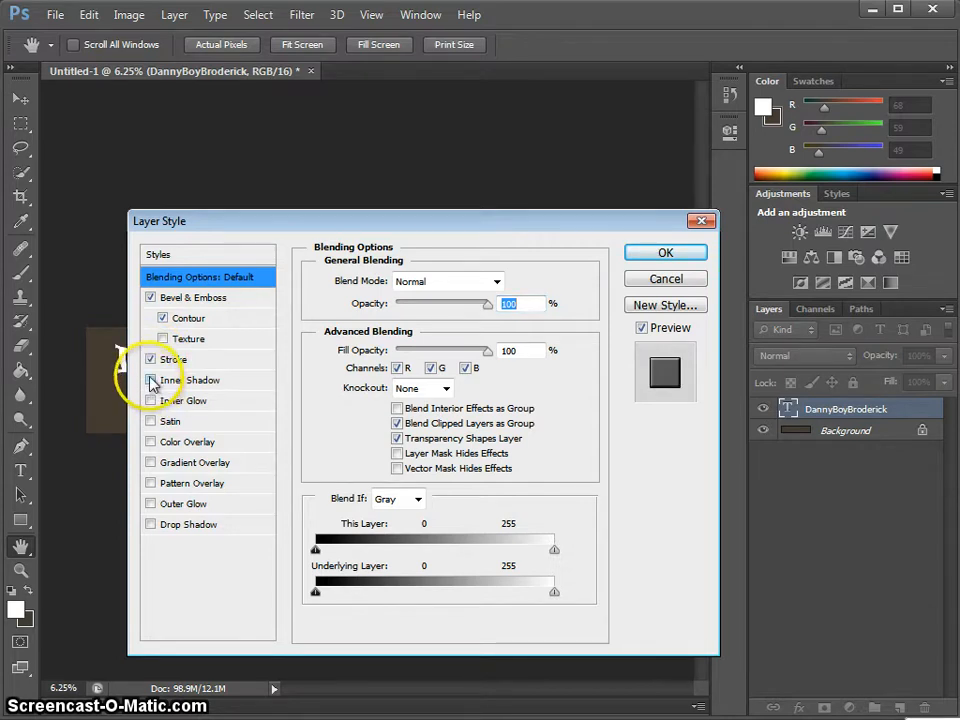
pyautogui.click(151, 380)
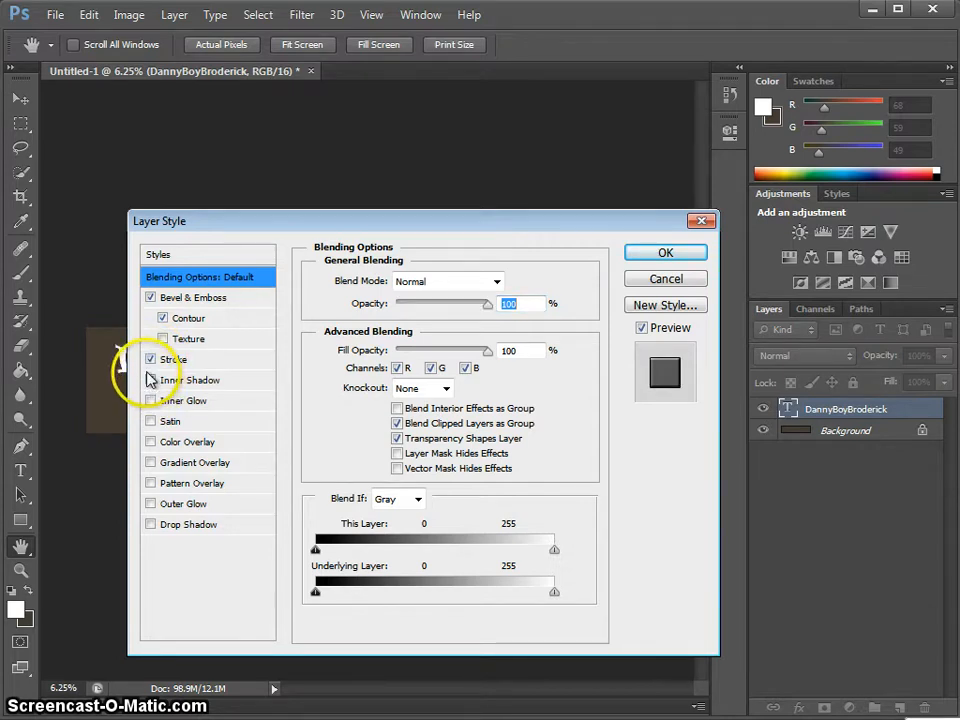
pyautogui.click(150, 442)
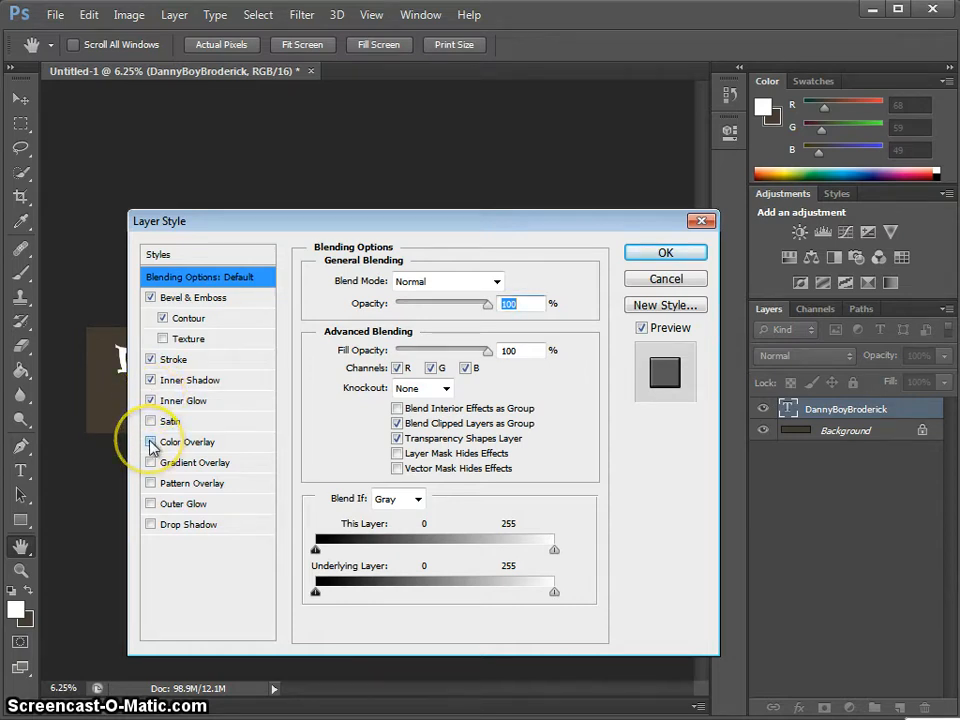
pyautogui.click(151, 504)
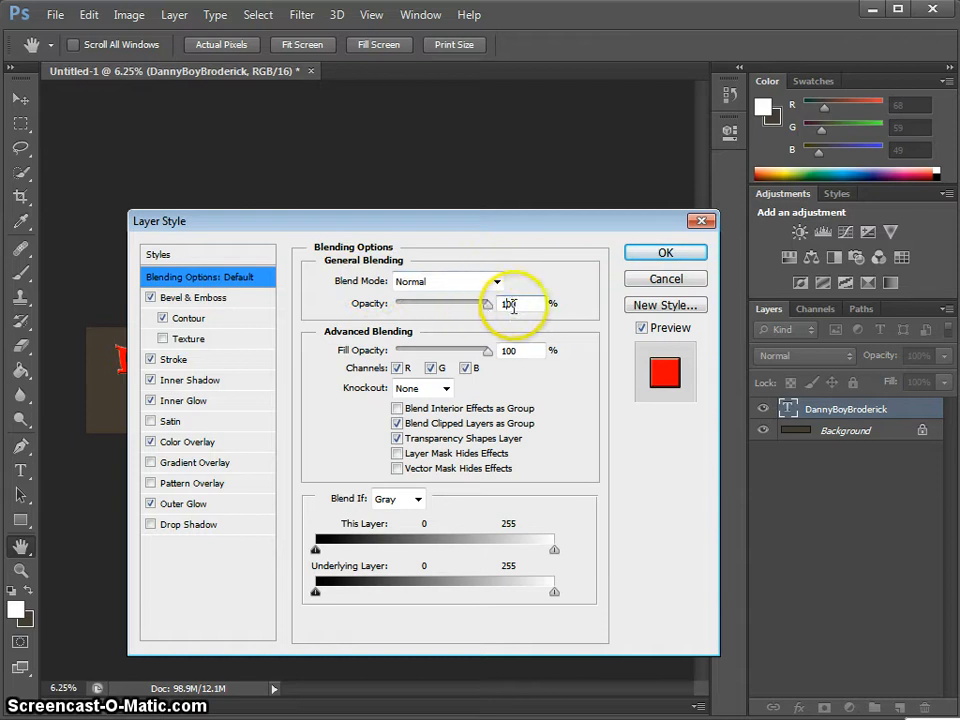
pyautogui.moveTo(519, 302); pyautogui.dragTo(492, 300)
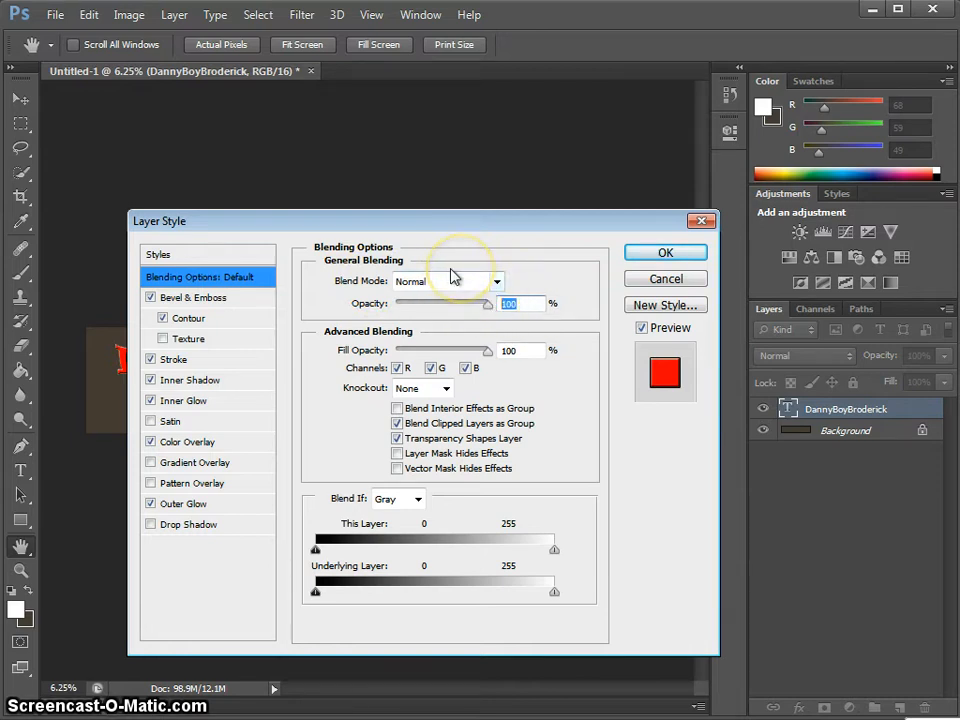
pyautogui.write('96')
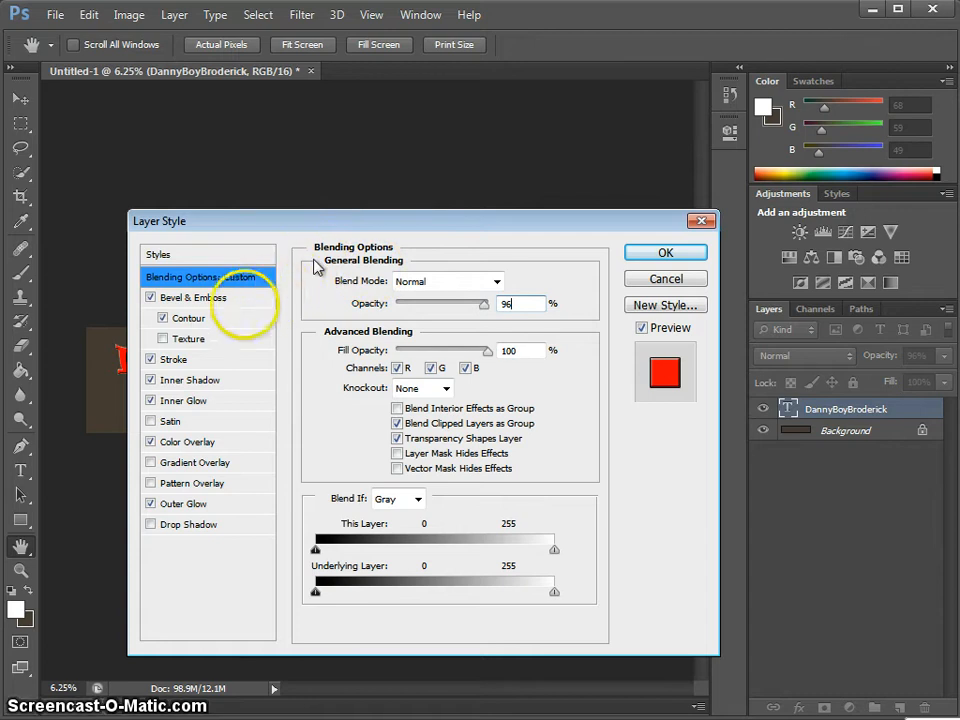
# - Set the Bevel & Emboss angle to -45° and show its Contour settings
pyautogui.click(220, 299)
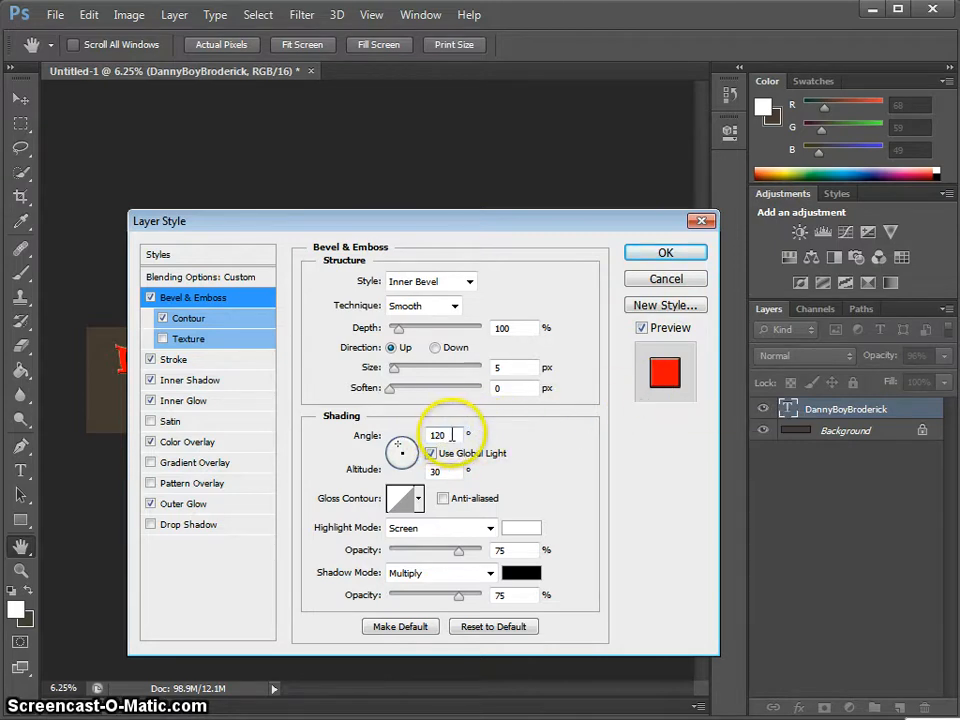
pyautogui.moveTo(446, 435); pyautogui.dragTo(414, 433)
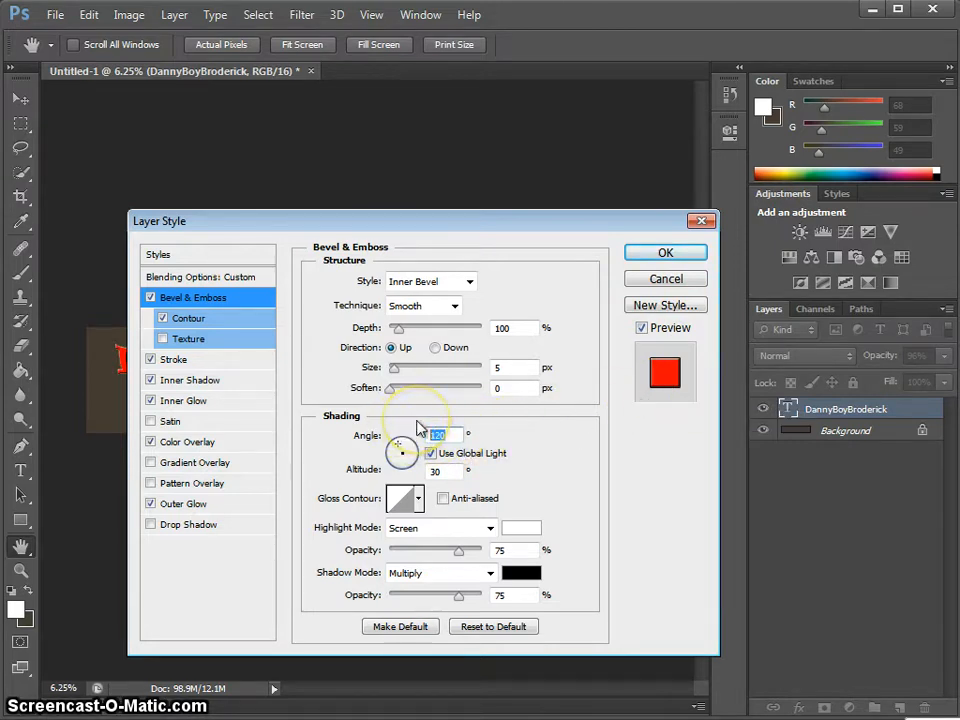
pyautogui.write('-45')
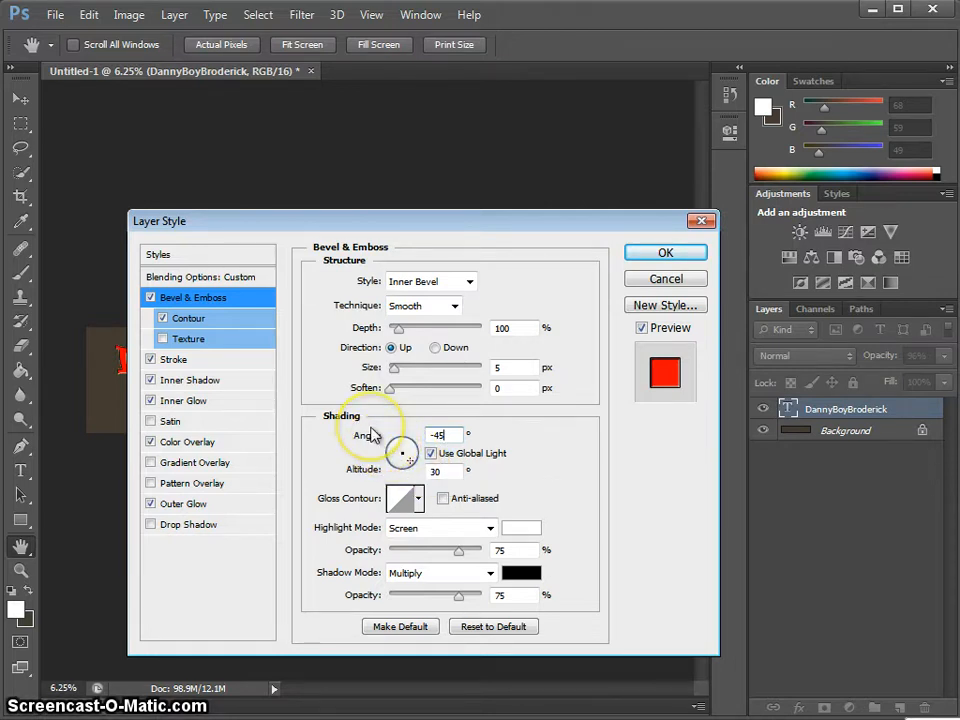
pyautogui.click(255, 326)
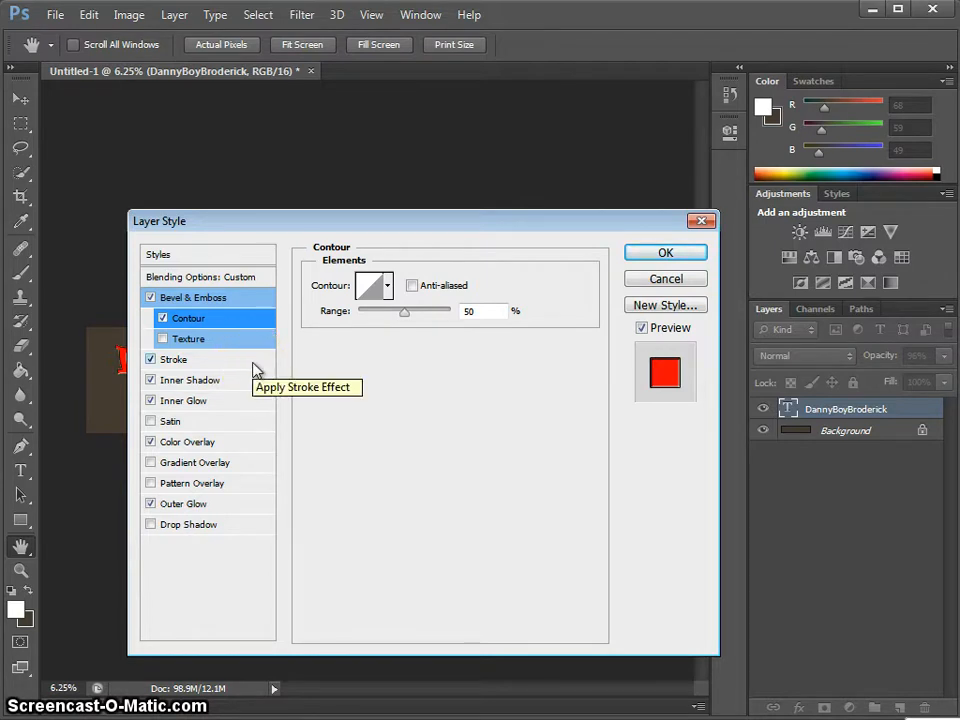
# - Set the Stroke size to 19 px
pyautogui.click(254, 362)
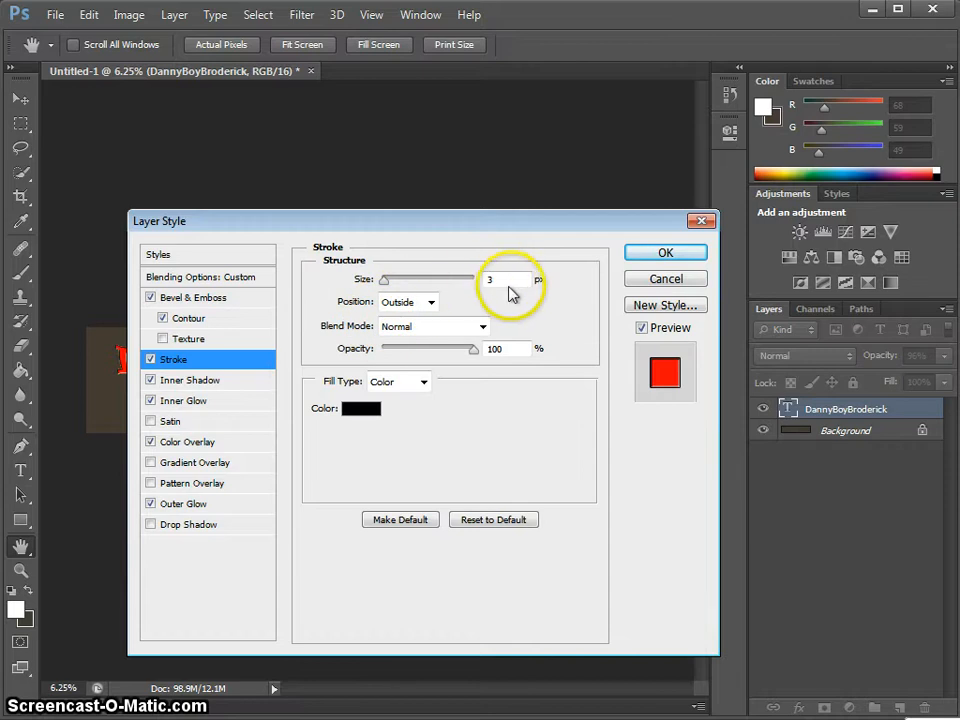
pyautogui.doubleClick(492, 280)
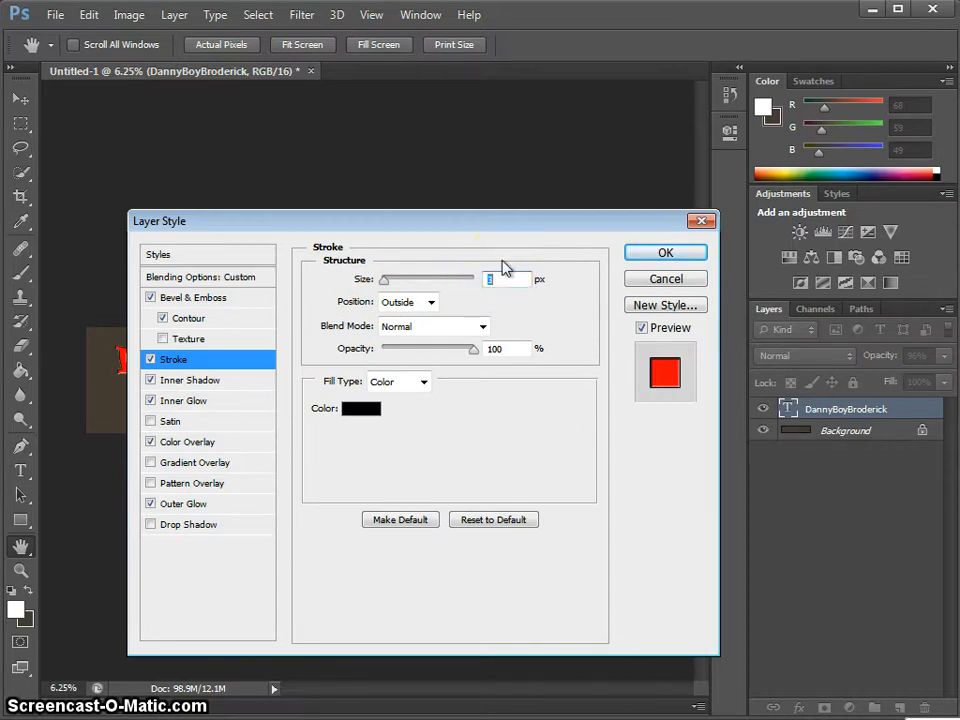
pyautogui.write('19')
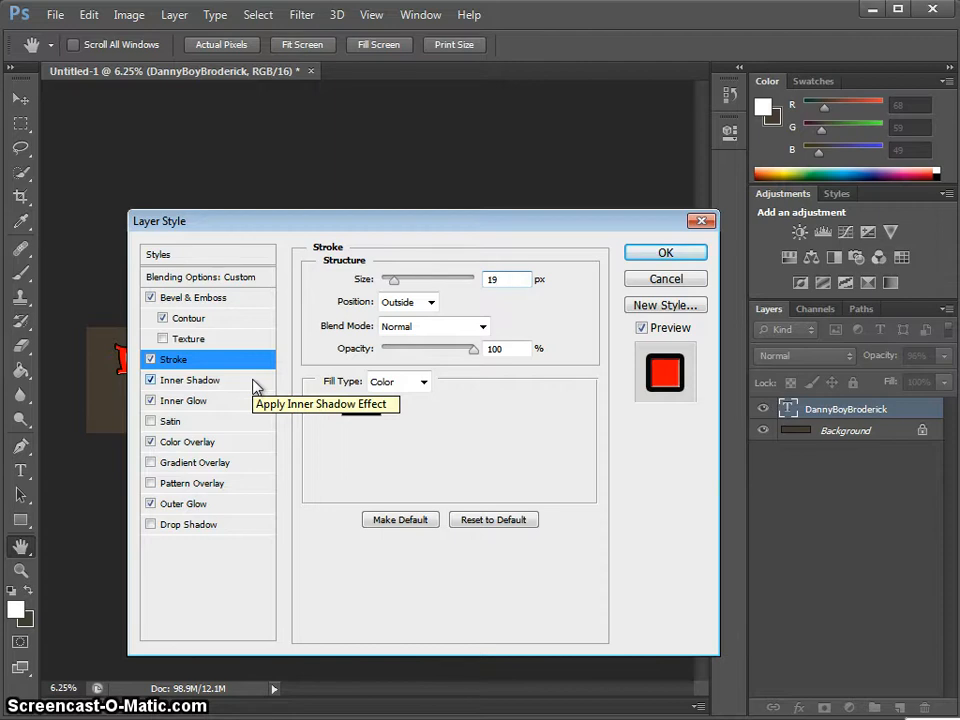
# - Select Inner Shadow, check the text on the canvas, and set its opacity to 97%
pyautogui.click(200, 380)
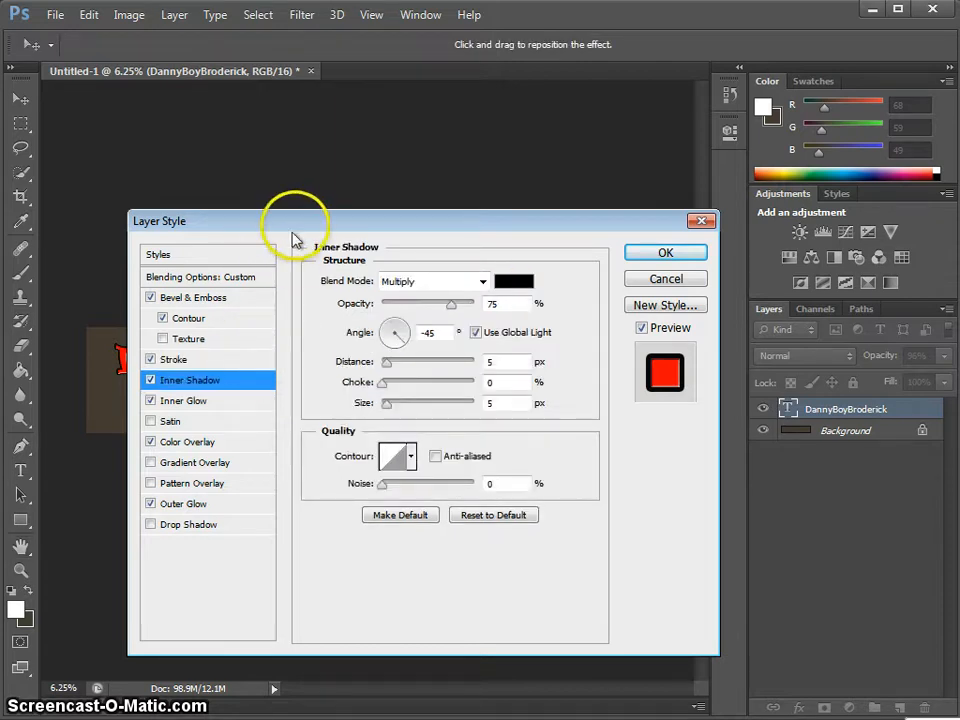
pyautogui.moveTo(296, 228); pyautogui.dragTo(268, 408)
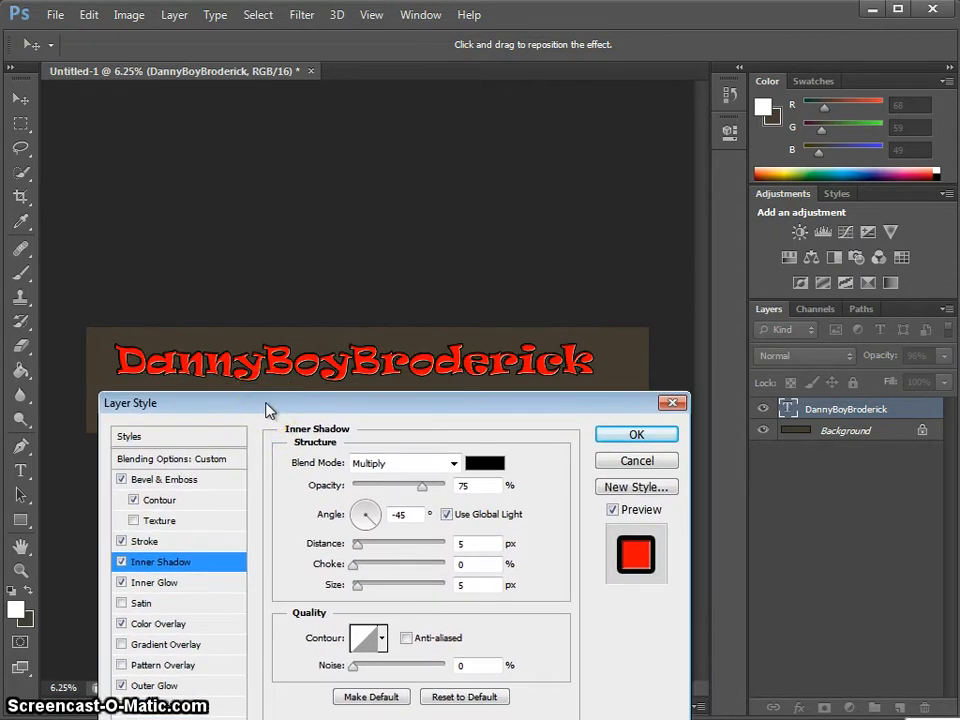
pyautogui.click(223, 364)
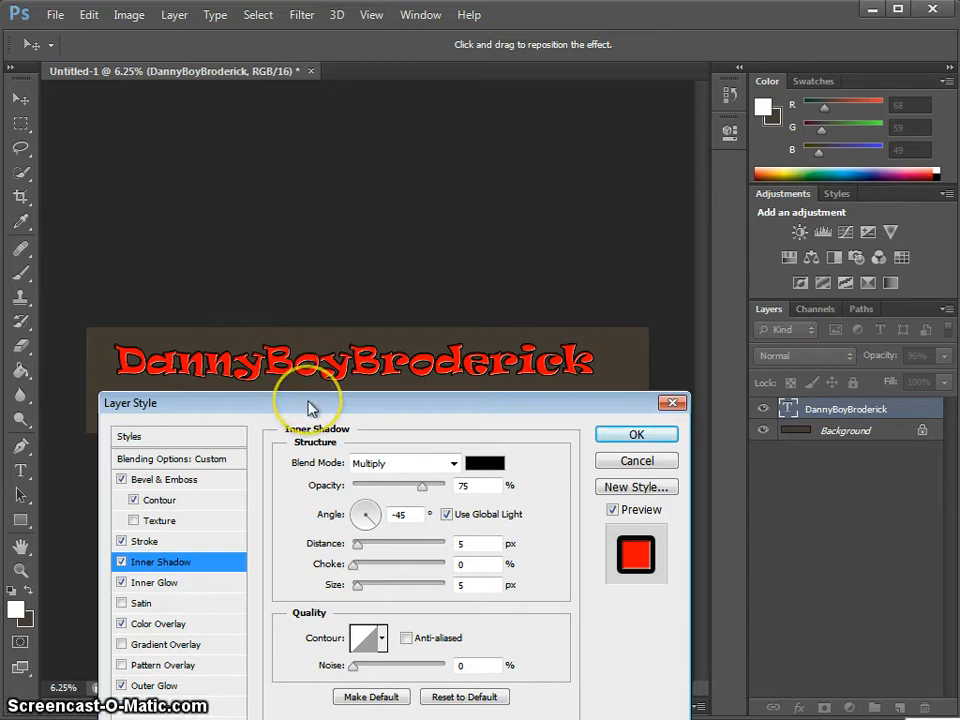
pyautogui.moveTo(309, 409); pyautogui.dragTo(326, 217)
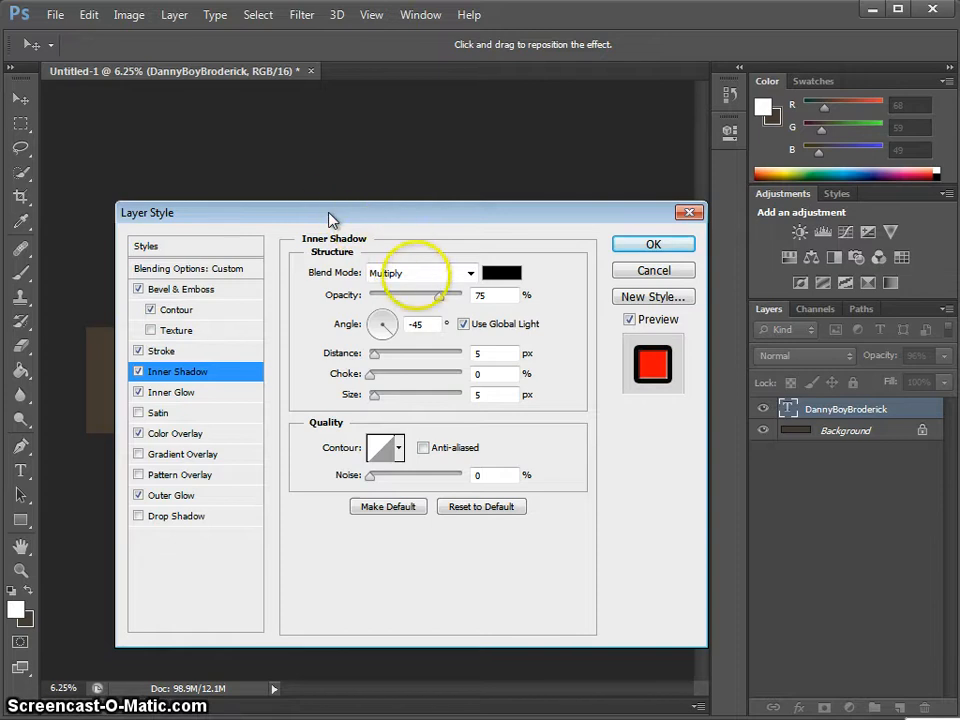
pyautogui.doubleClick(477, 296)
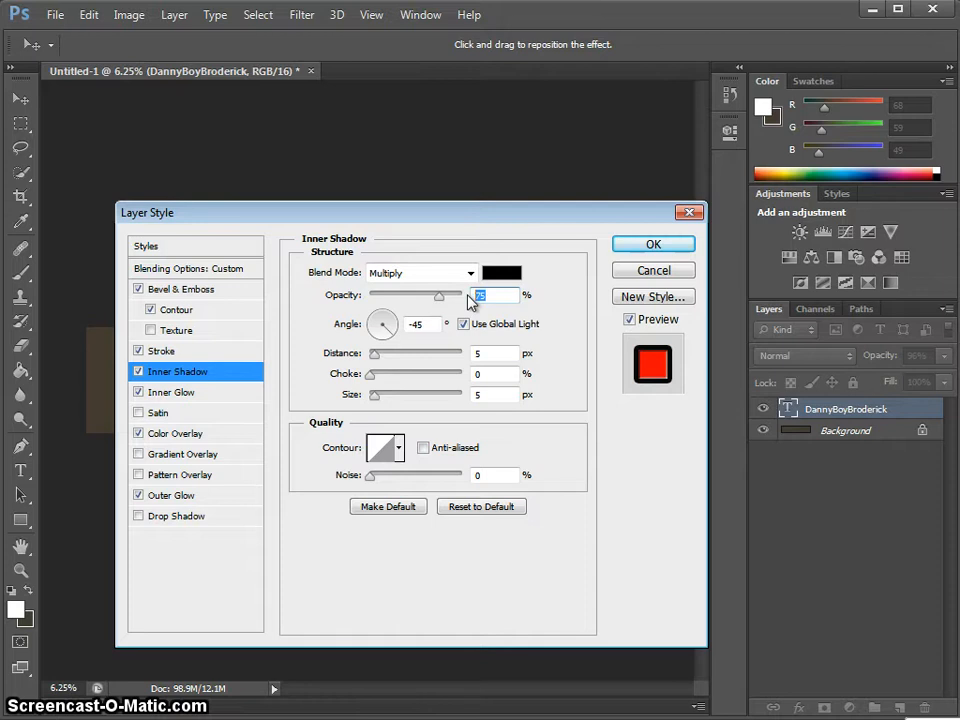
pyautogui.write('5')
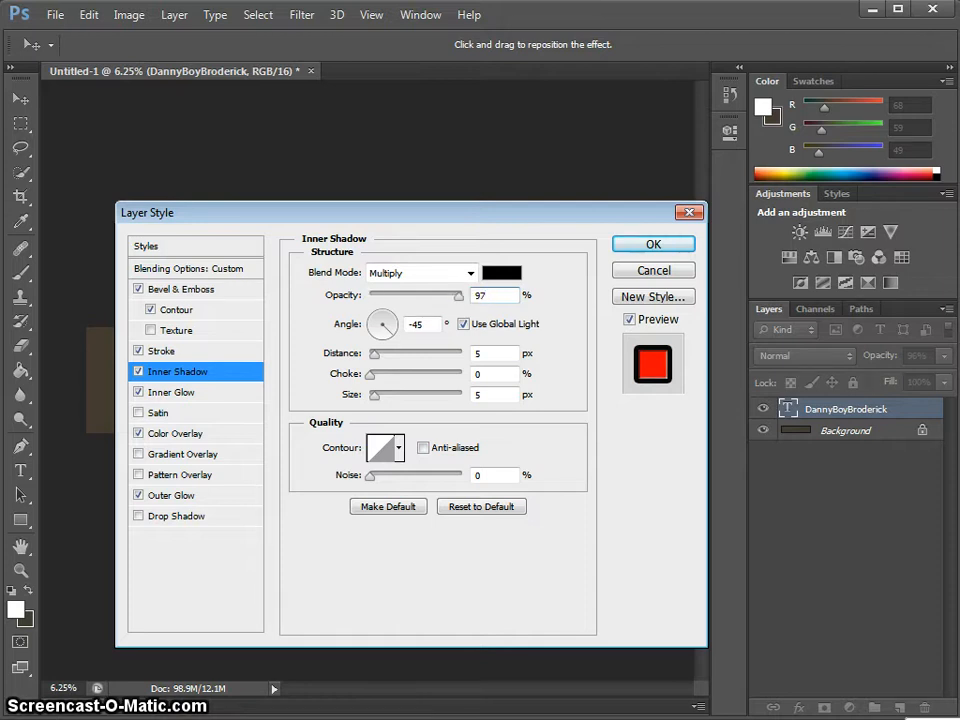
# - Set the inner shadow distance to 37 px, choke to 9% and size to 49 px
pyautogui.doubleClick(480, 353)
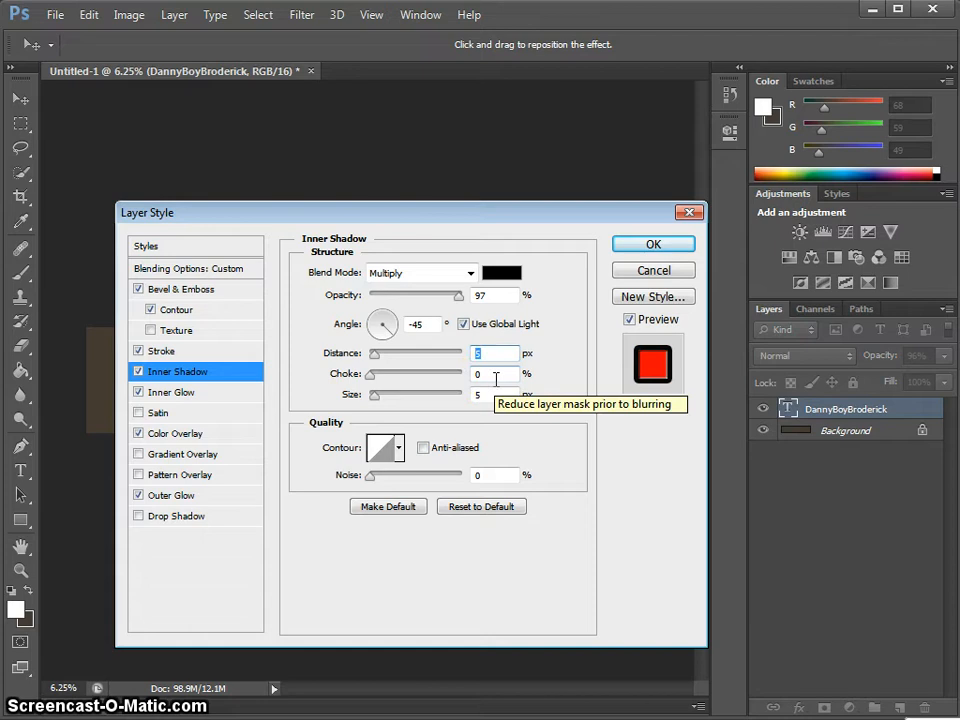
pyautogui.write('37')
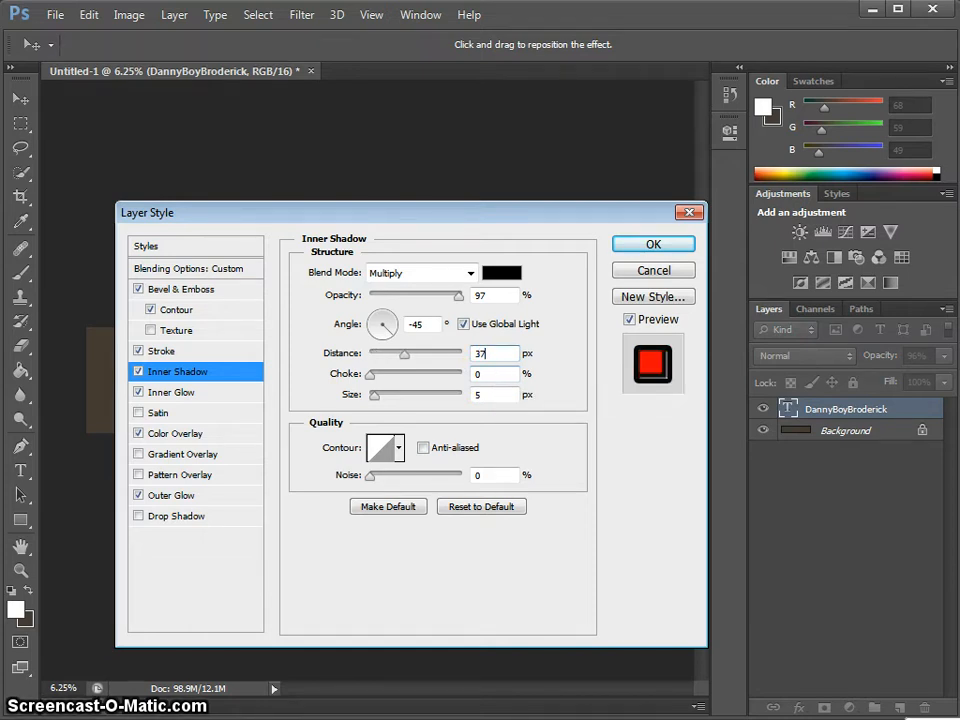
pyautogui.press('BackSpace')
pyautogui.press('BackSpace')
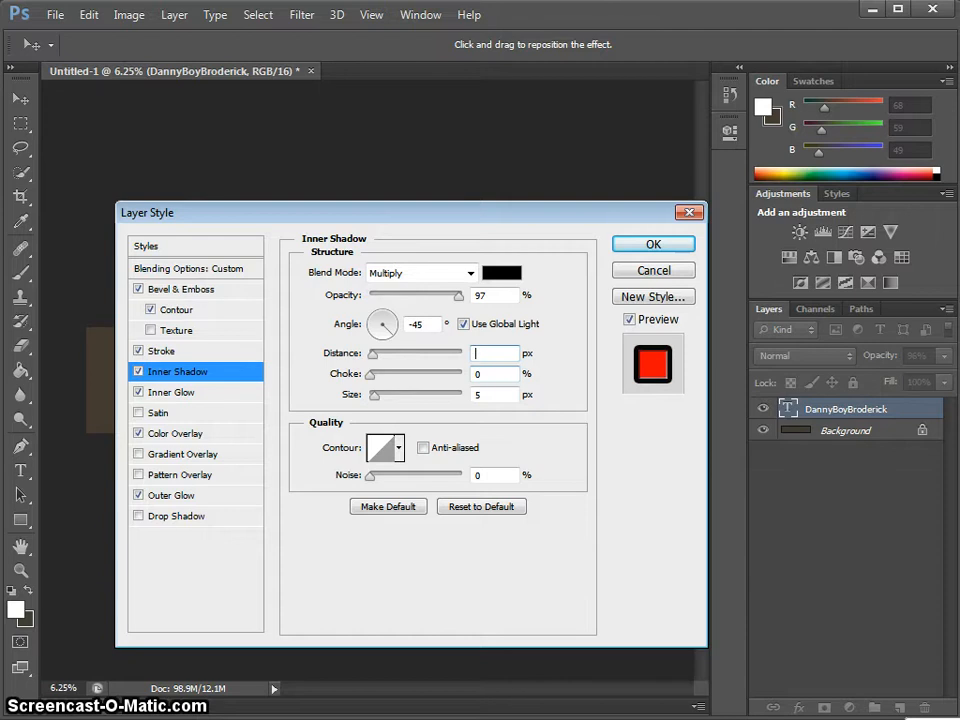
pyautogui.write('5')
pyautogui.press('BackSpace')
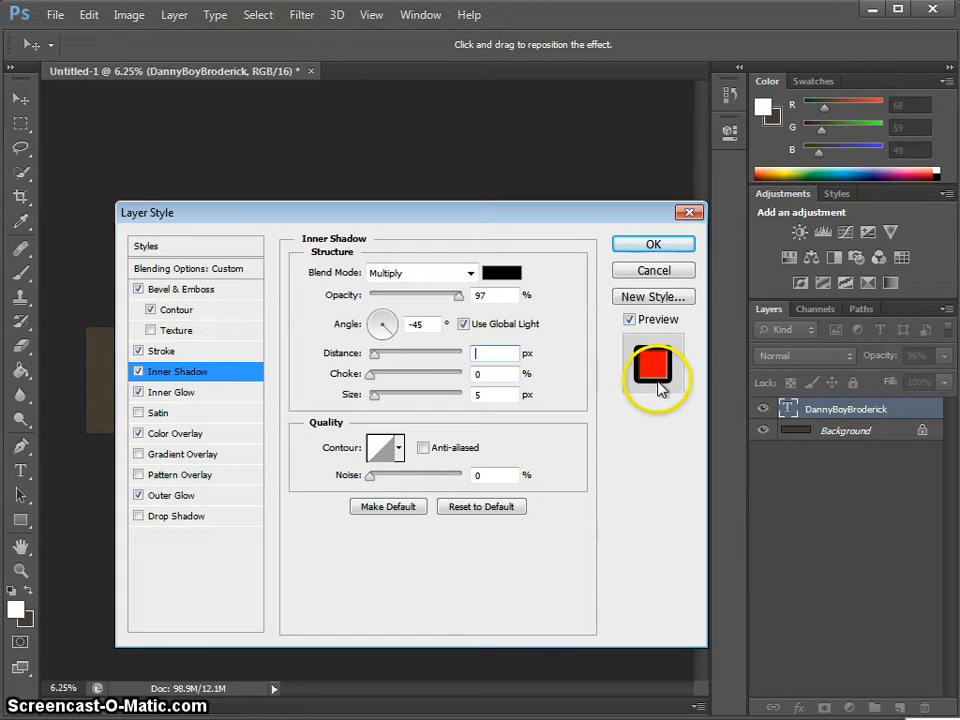
pyautogui.write('37')
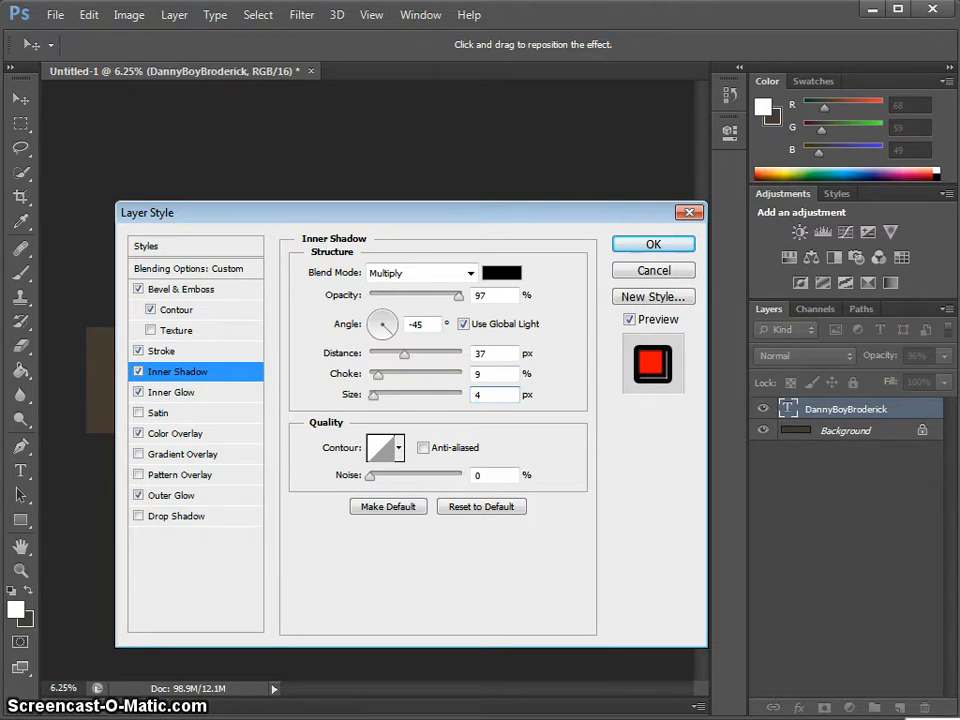
pyautogui.write('9')
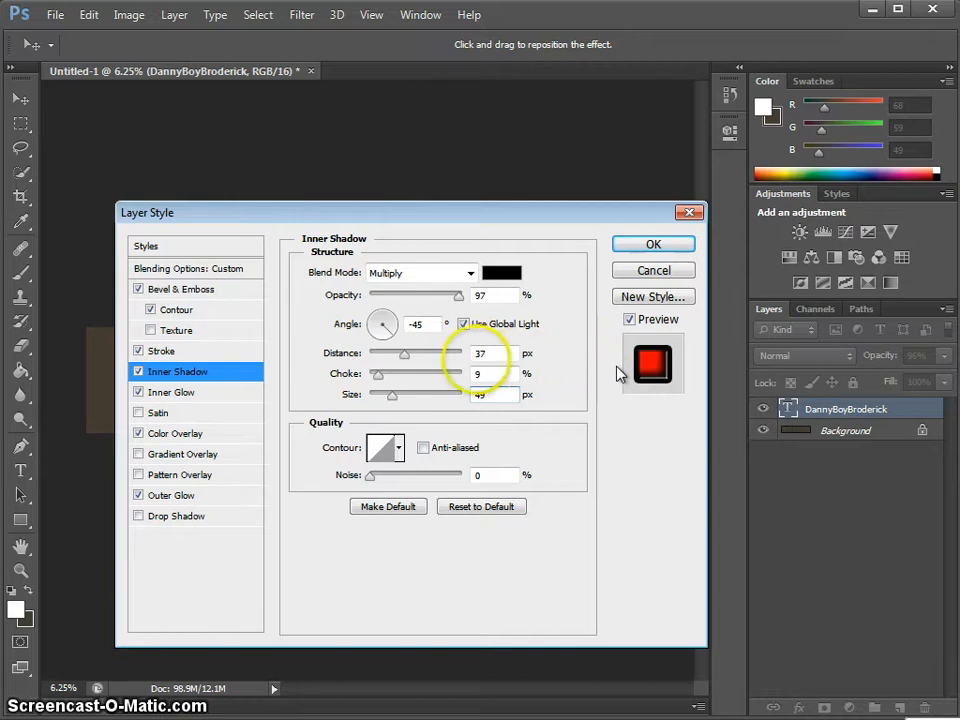
# - Make the Inner Glow colour white
pyautogui.click(245, 400)
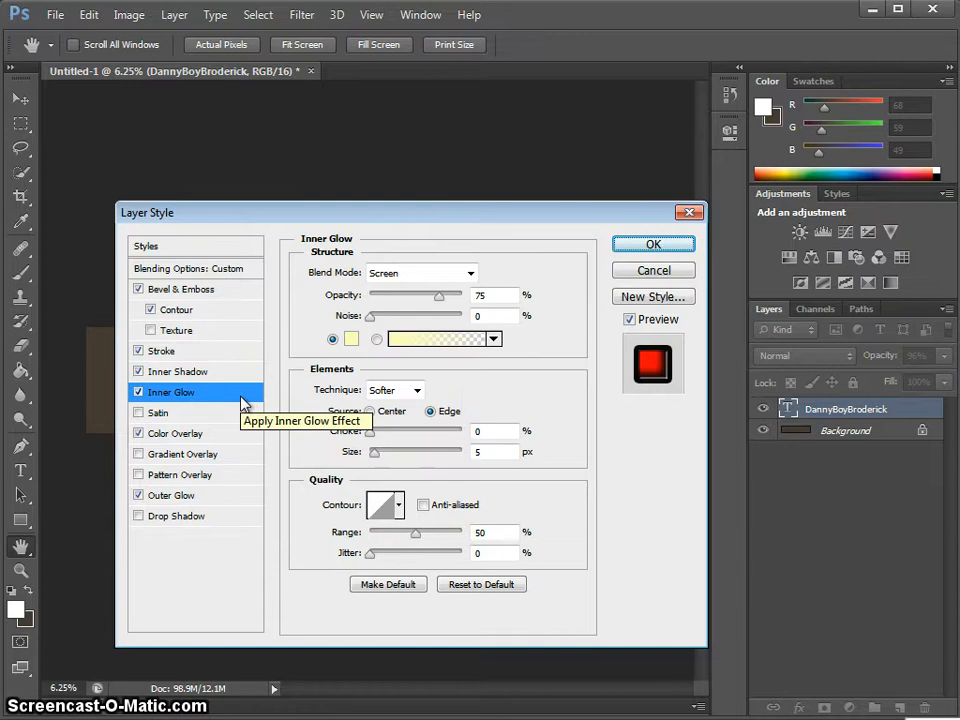
pyautogui.click(351, 340)
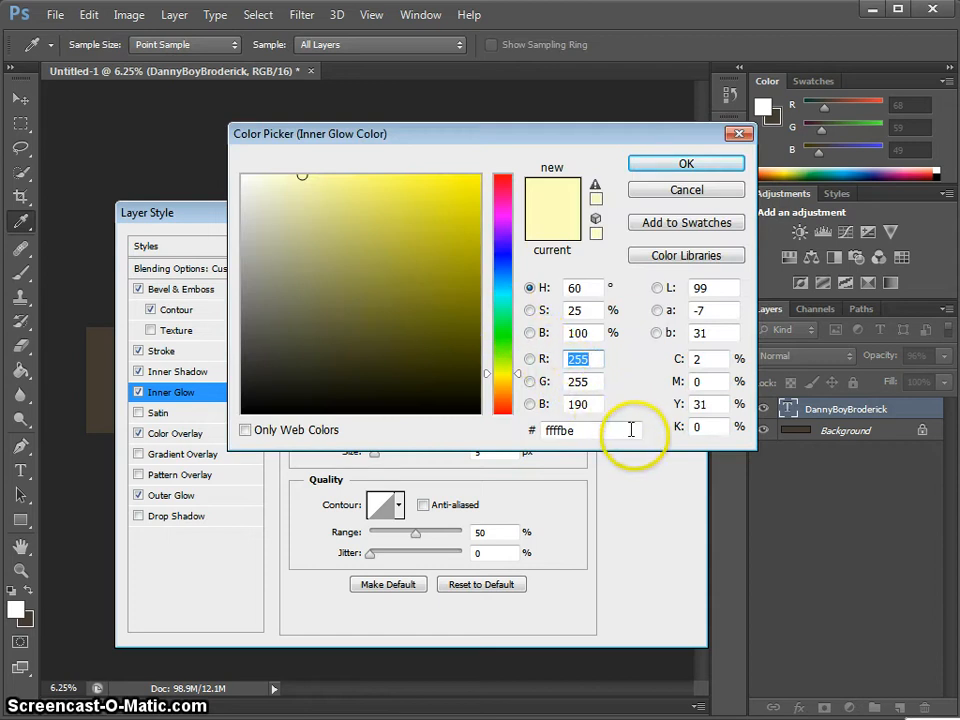
pyautogui.doubleClick(575, 404)
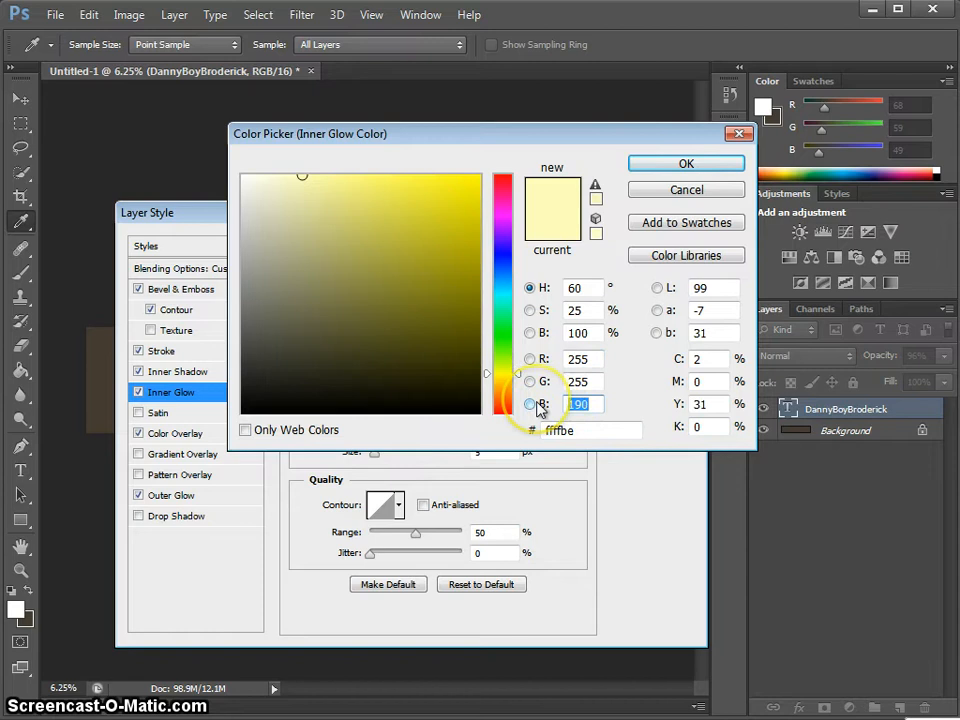
pyautogui.write('255')
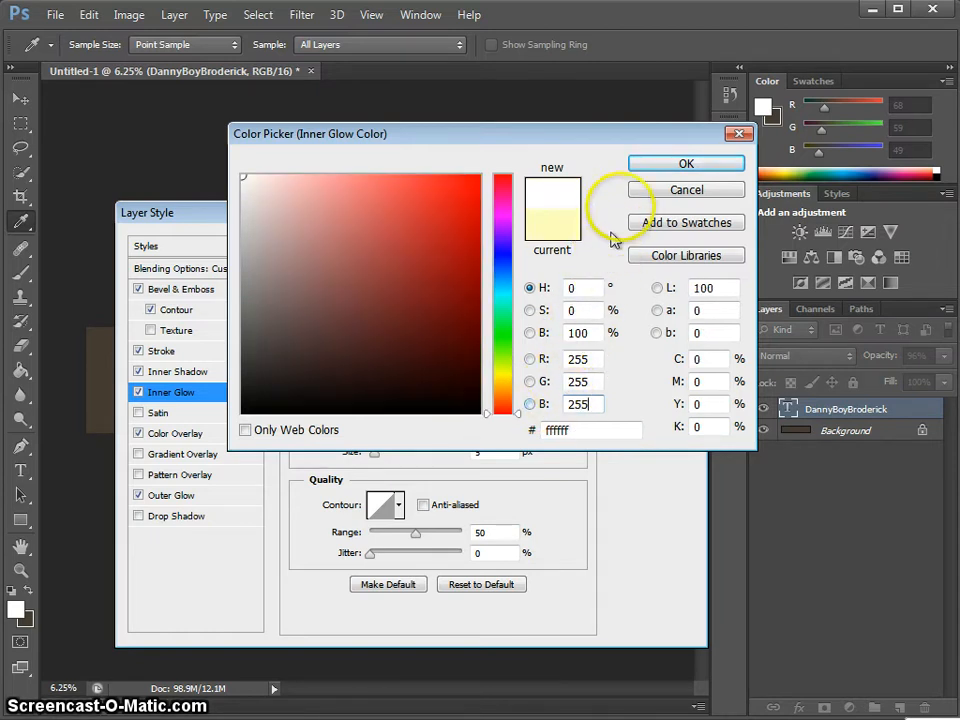
pyautogui.click(652, 166)
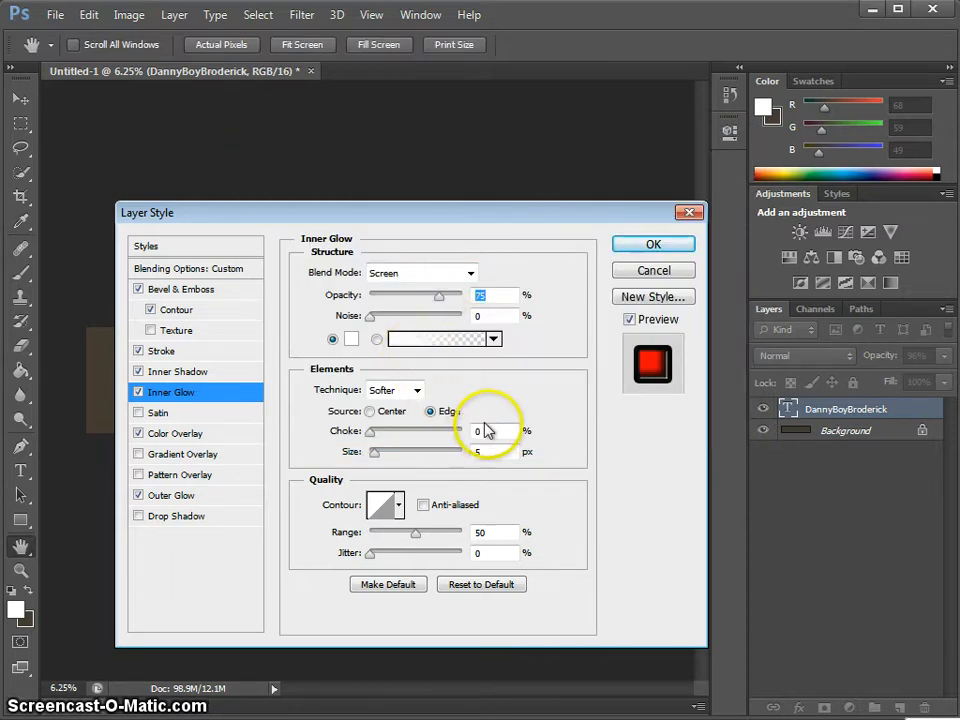
# - Set the inner glow choke to 21% and size to 38 px
pyautogui.click(490, 428)
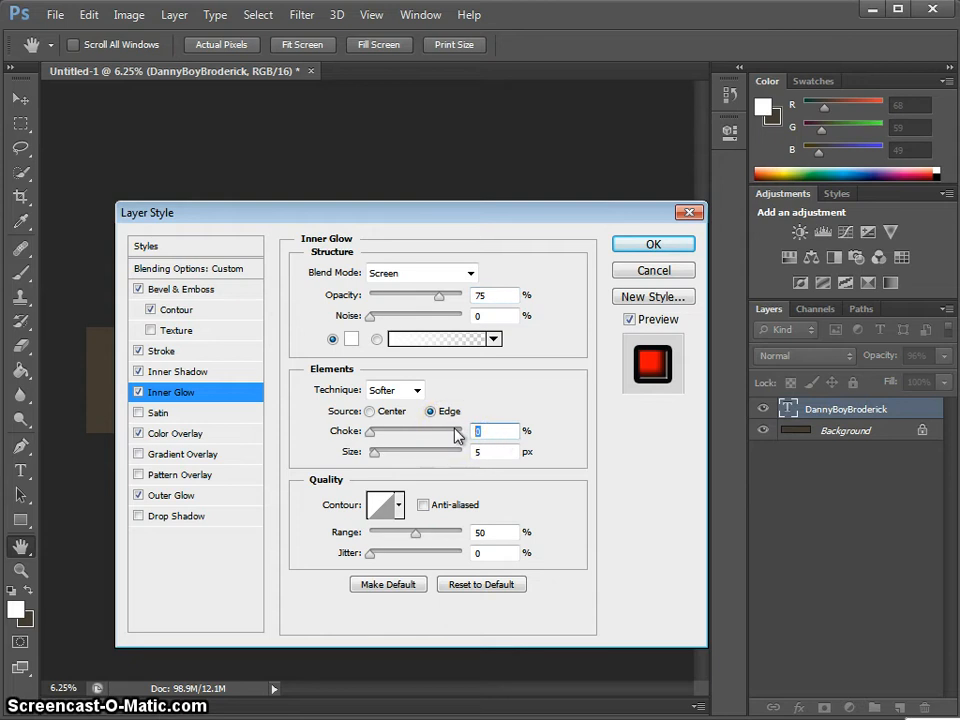
pyautogui.write('21')
pyautogui.press('BackSpace')
pyautogui.write('4')
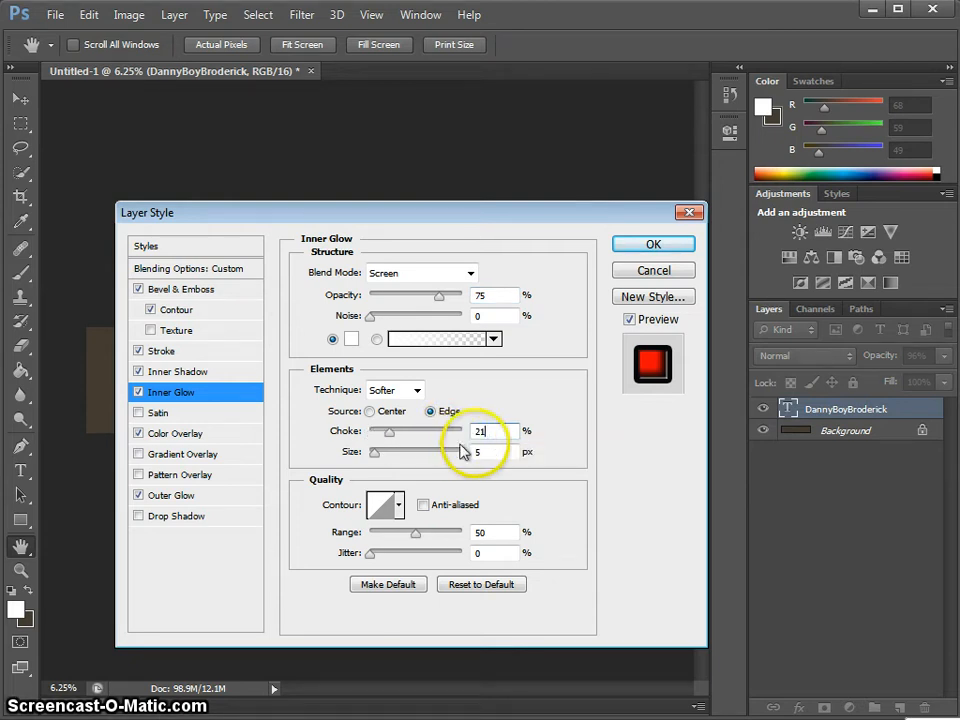
pyautogui.press('BackSpace')
pyautogui.write('1')
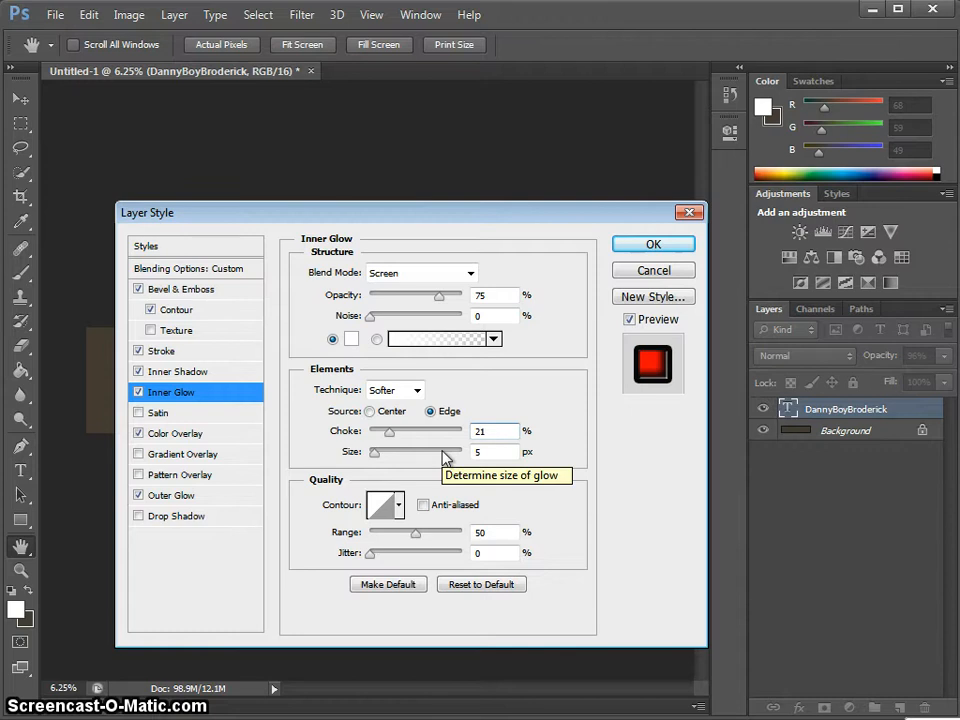
pyautogui.press('Tab')
pyautogui.write('3')
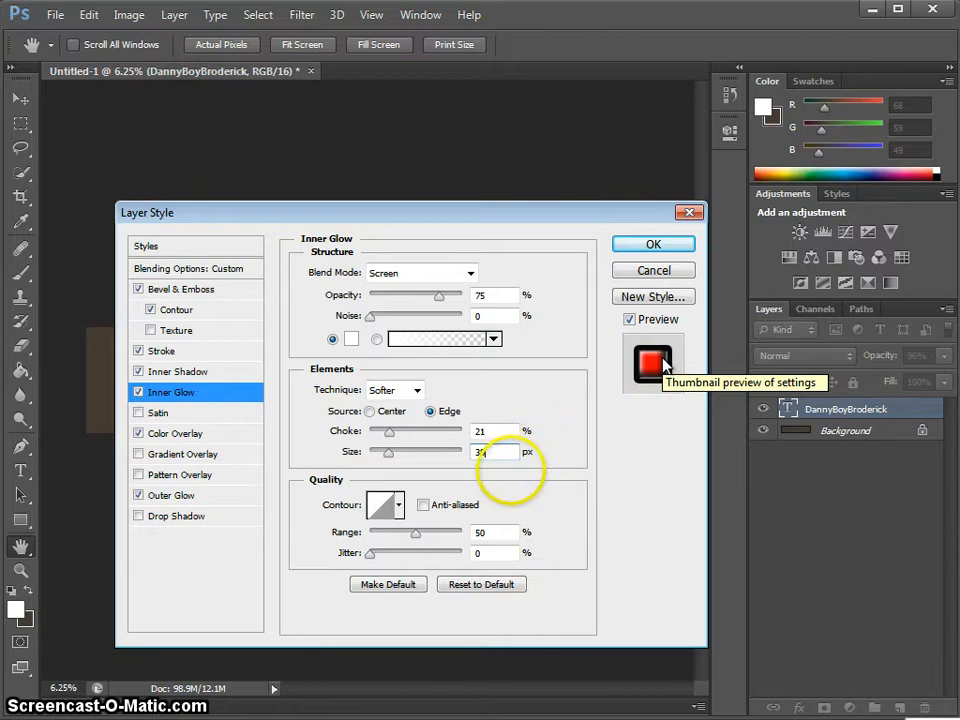
# - Apply the Gaussian contour to the inner glow
pyautogui.click(399, 508)
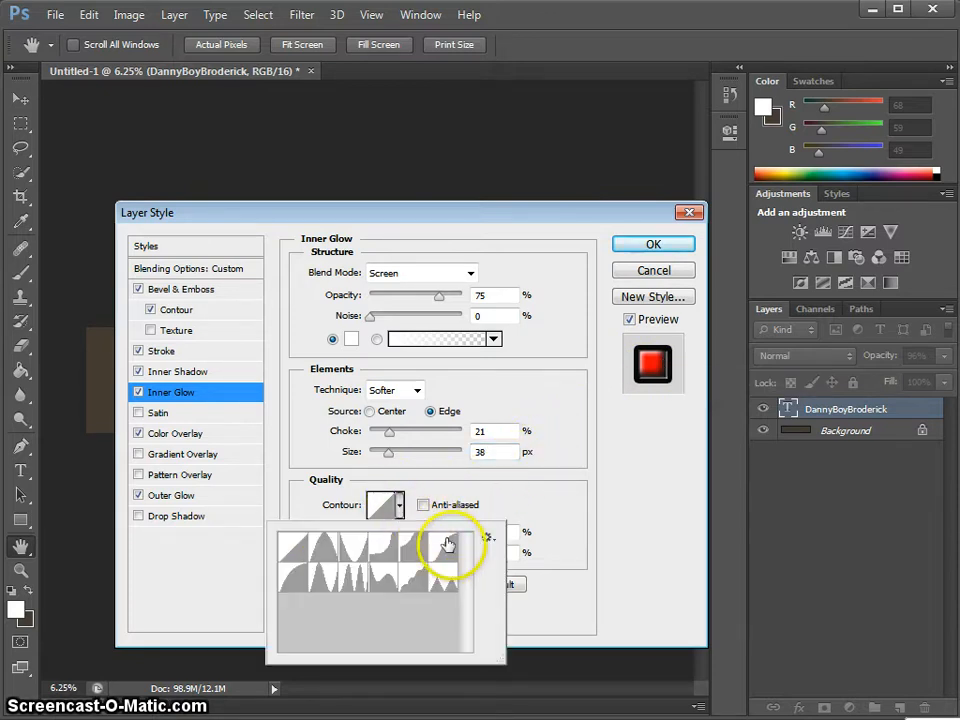
pyautogui.click(441, 548)
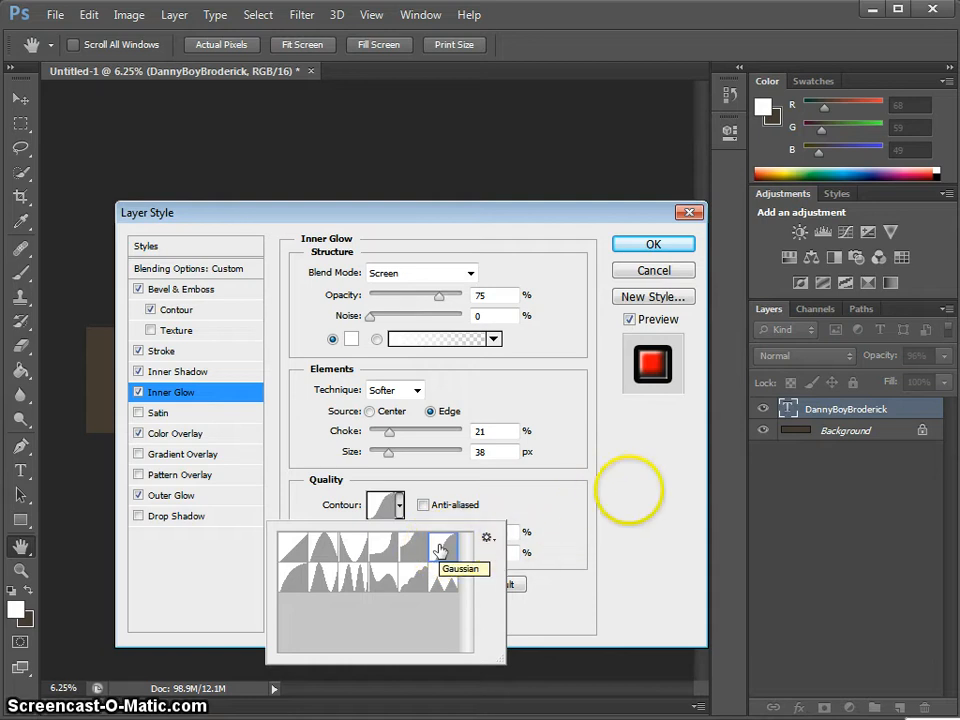
pyautogui.click(645, 473)
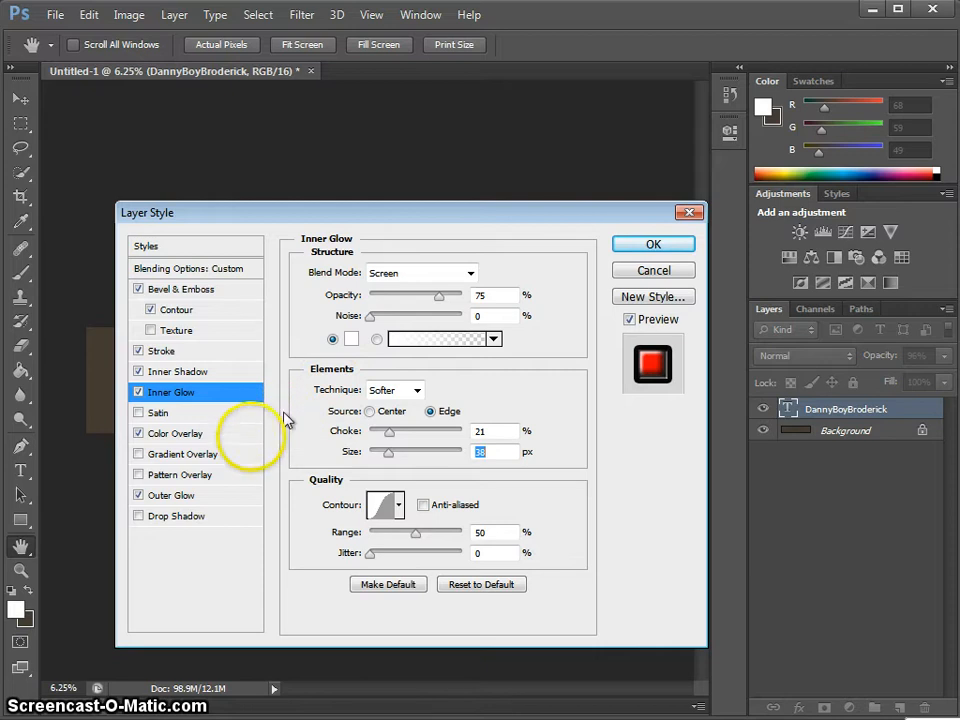
# - Review the red Color Overlay on the lettering on the canvas, then select Outer Glow
pyautogui.click(237, 437)
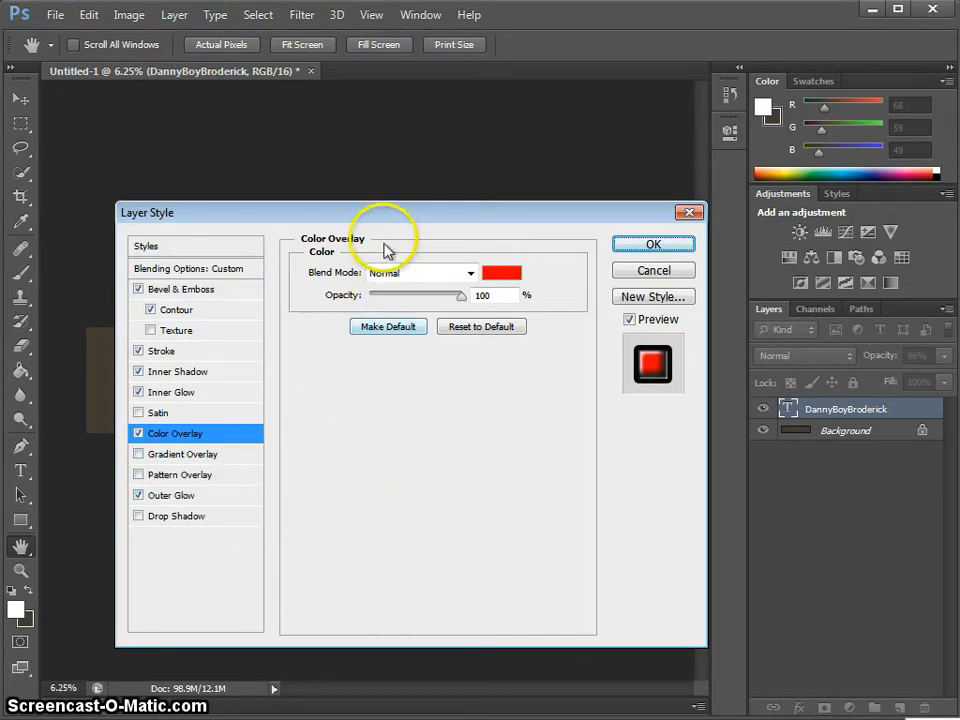
pyautogui.moveTo(386, 219); pyautogui.dragTo(361, 421)
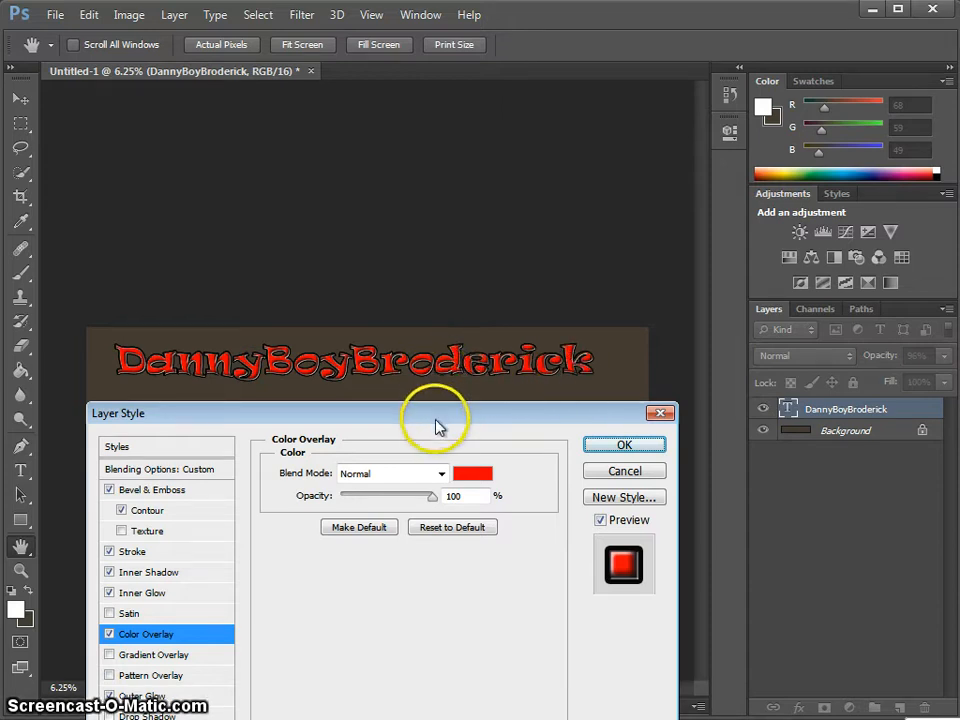
pyautogui.moveTo(435, 416); pyautogui.dragTo(462, 214)
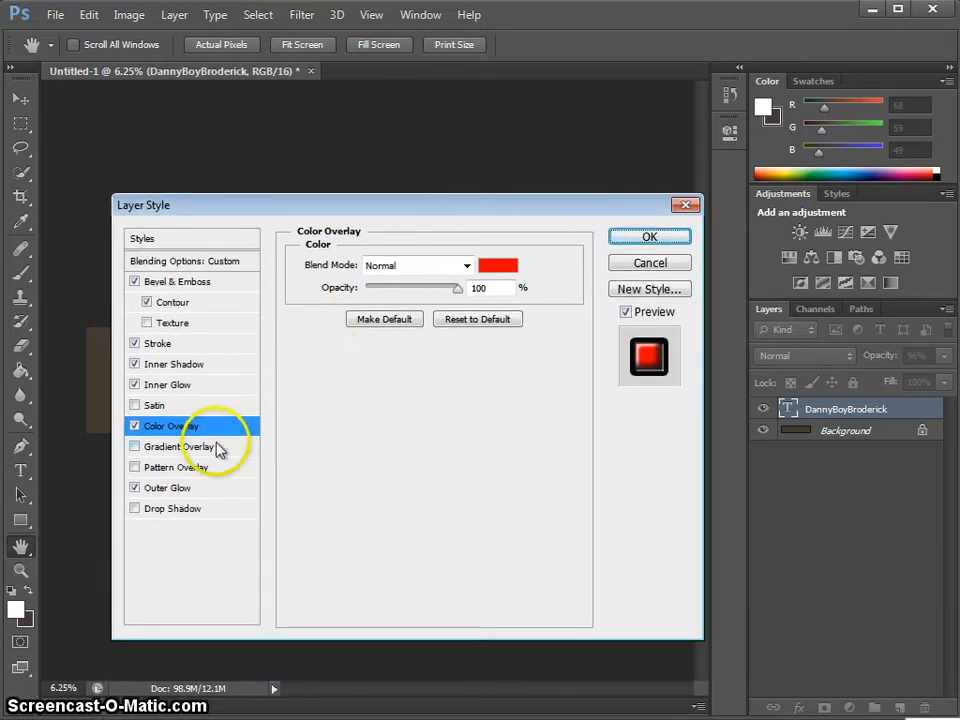
pyautogui.click(216, 494)
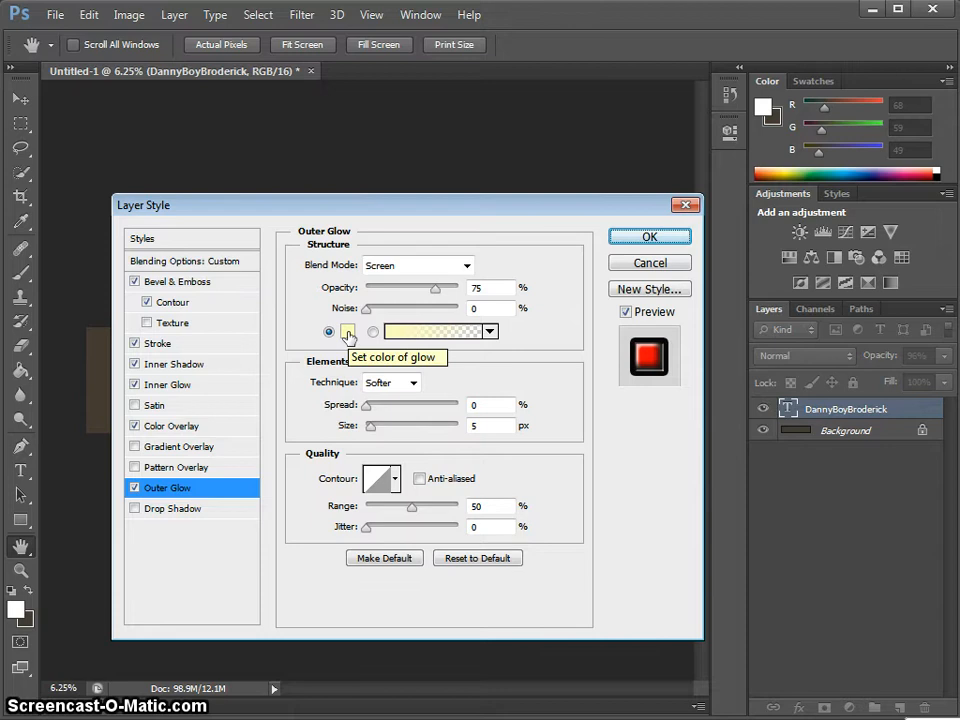
# - Make the outer glow colour bright yellow
pyautogui.click(347, 333)
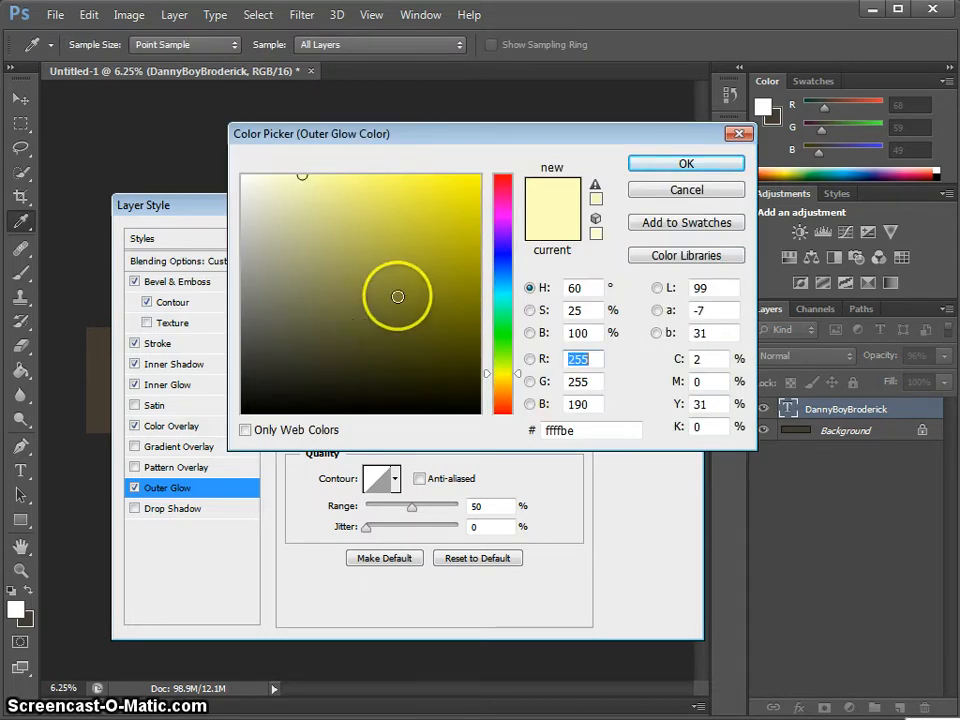
pyautogui.click(428, 175)
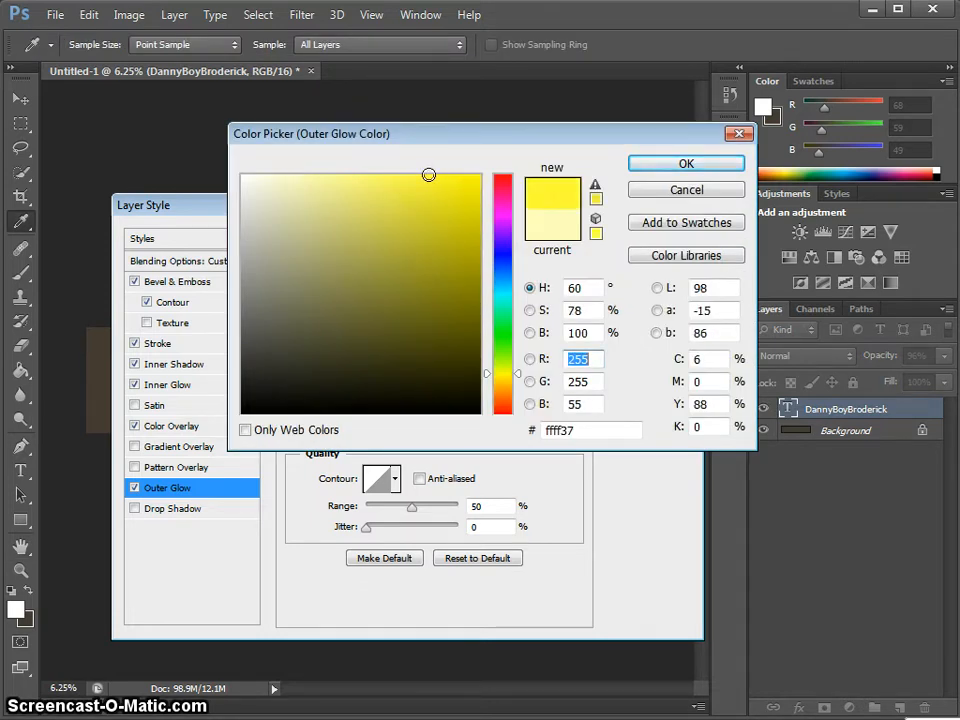
pyautogui.click(670, 165)
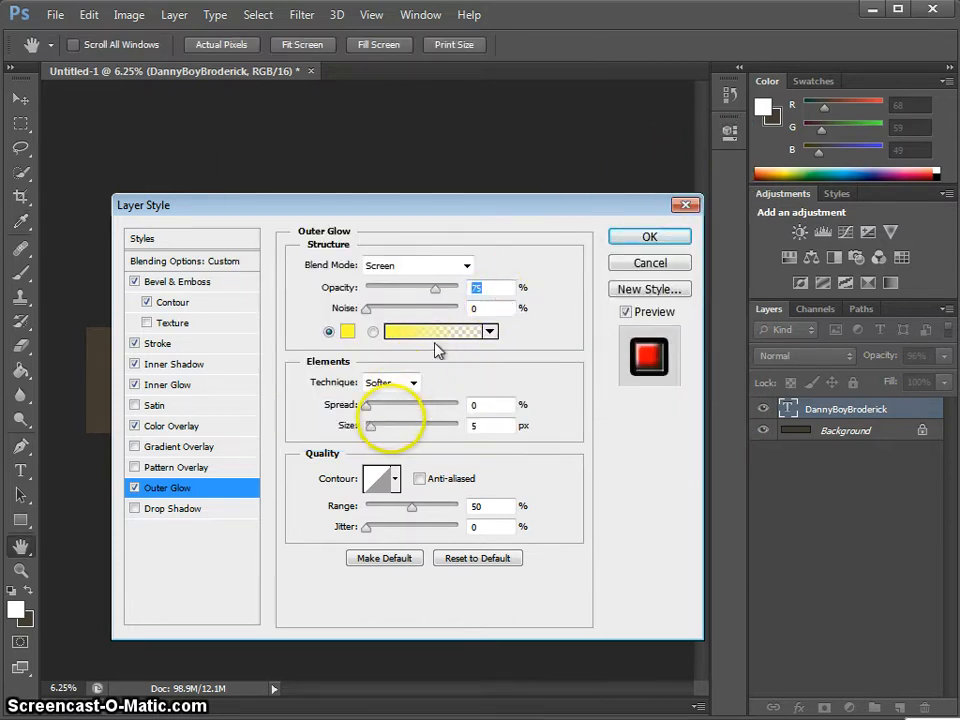
# - Set the outer glow to Precise, 70% spread and 73 px size, and apply the effects
pyautogui.click(414, 384)
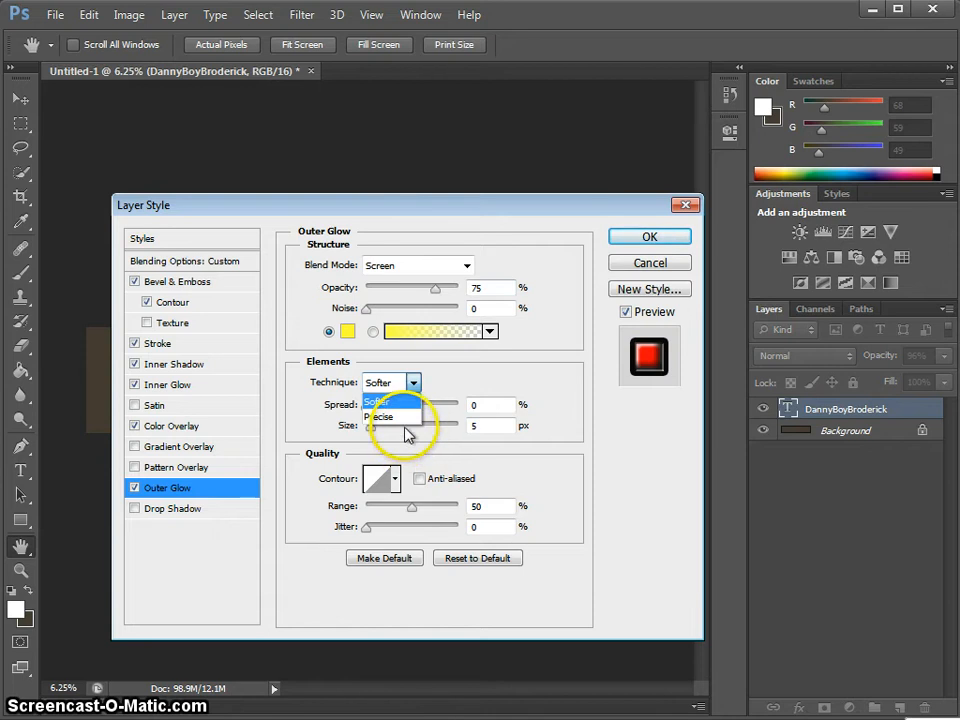
pyautogui.click(405, 420)
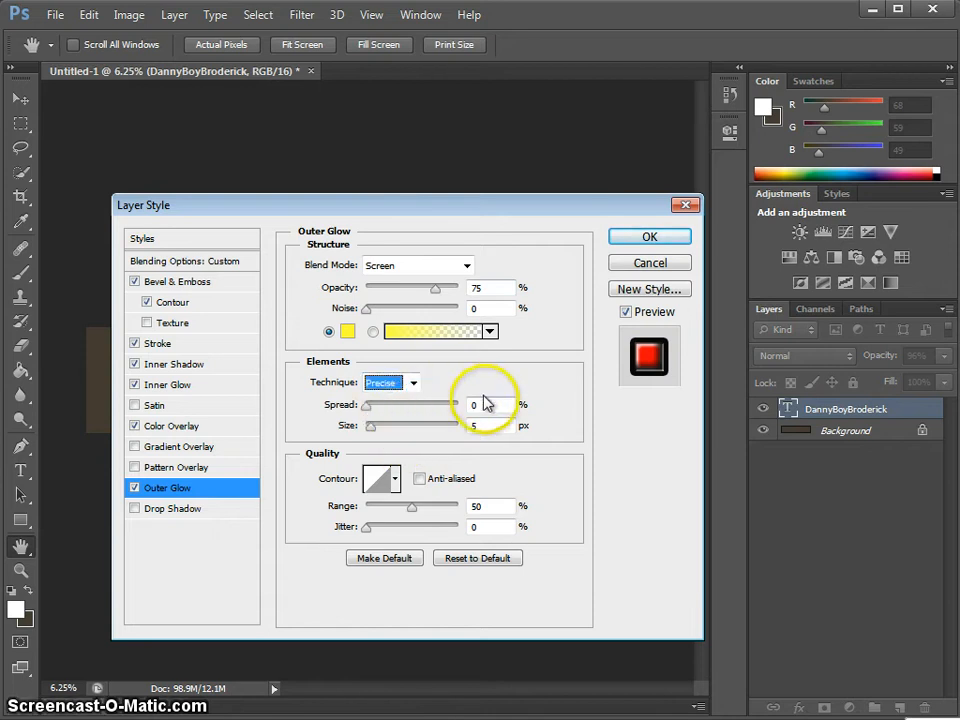
pyautogui.moveTo(486, 405); pyautogui.dragTo(464, 404)
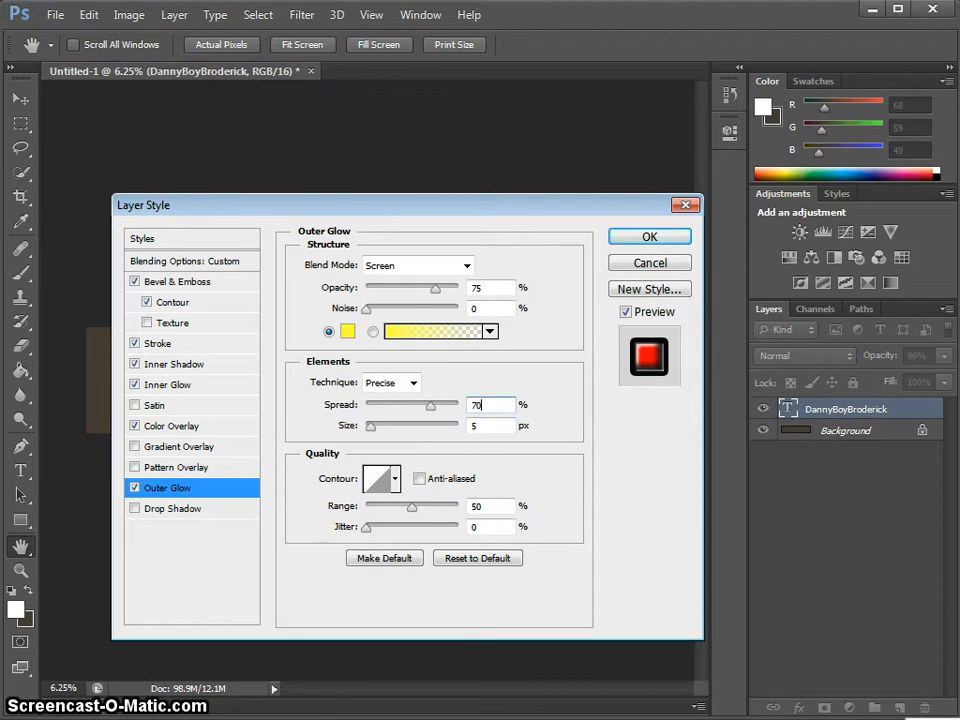
pyautogui.write('73')
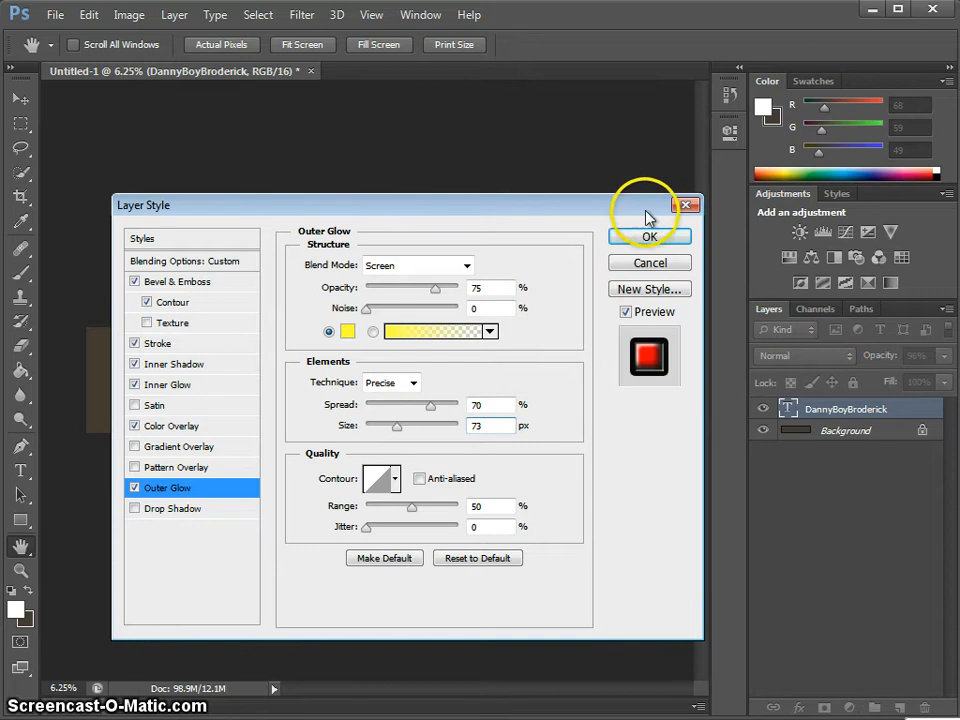
pyautogui.moveTo(621, 207); pyautogui.dragTo(609, 279)
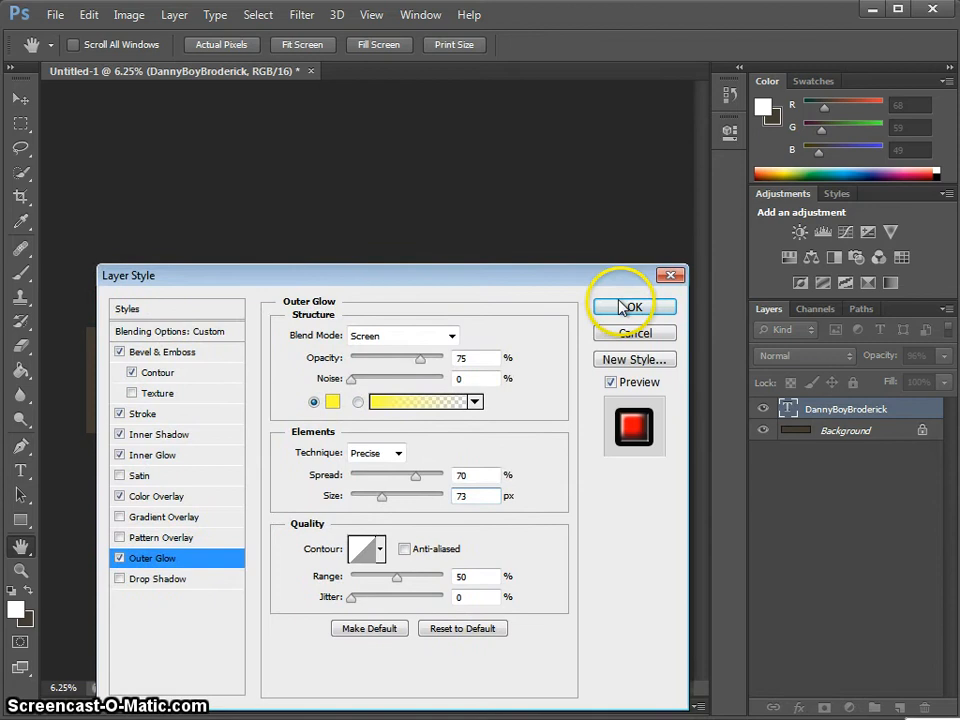
pyautogui.click(627, 310)
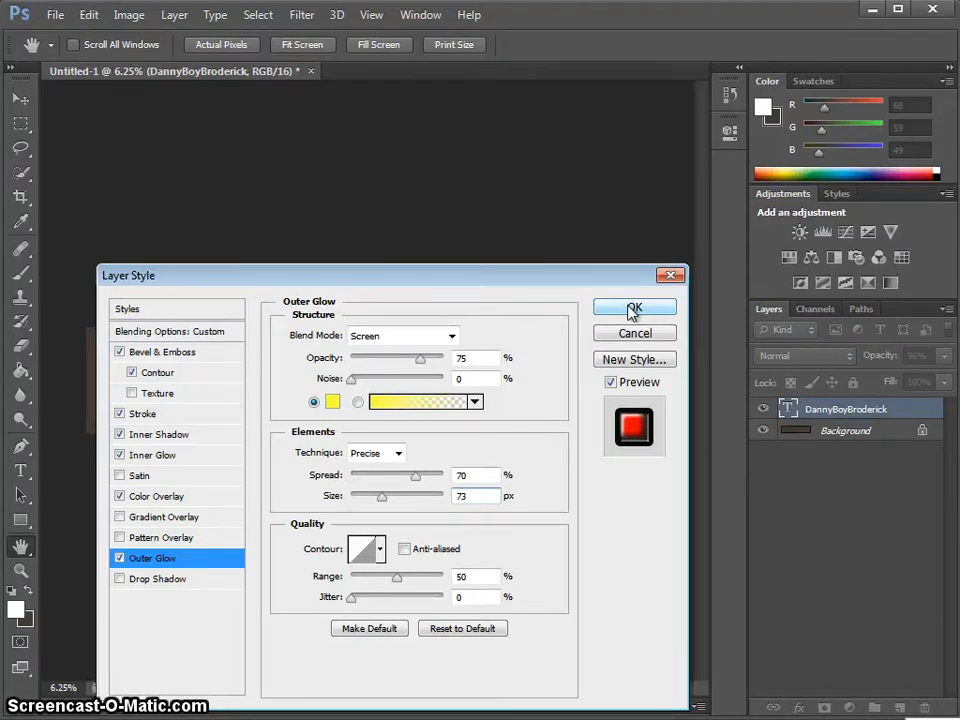
pyautogui.click(633, 309)
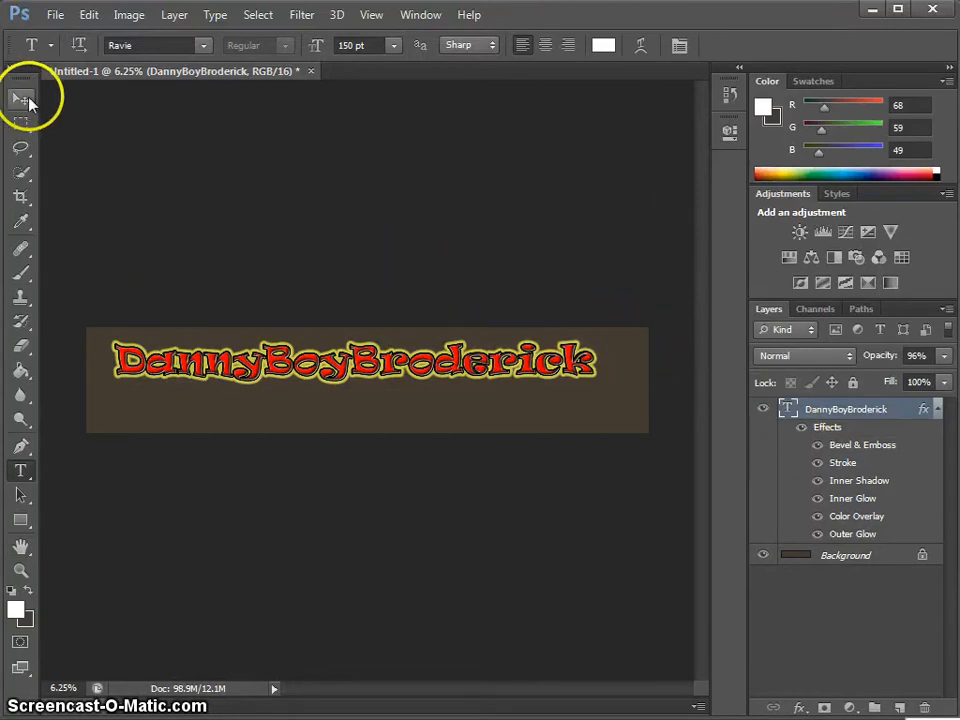
pyautogui.click(22, 99)
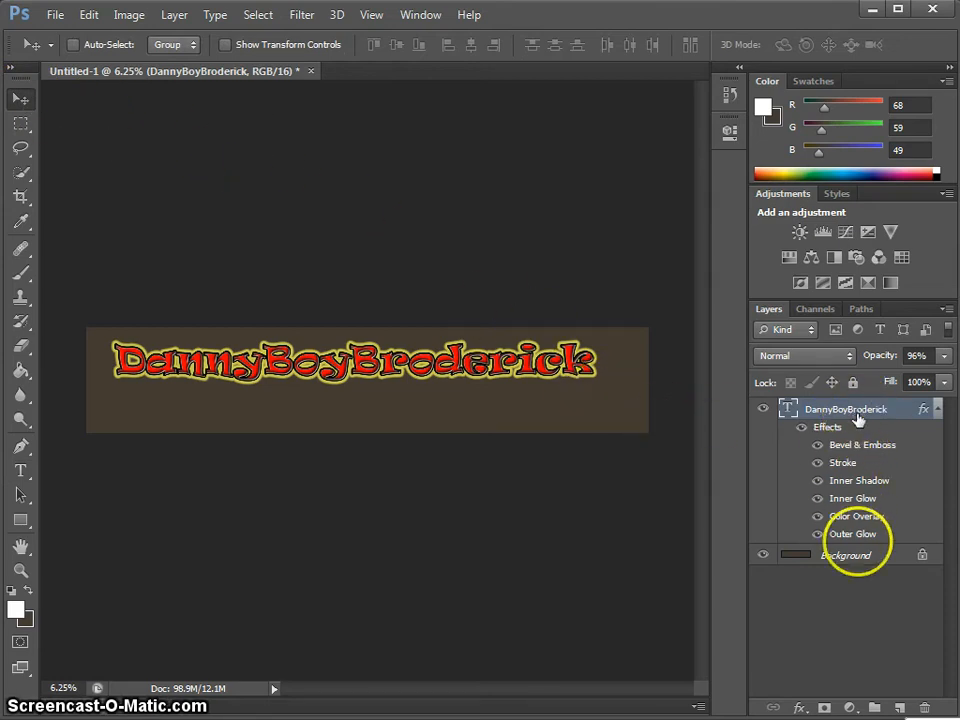
pyautogui.click(856, 556)
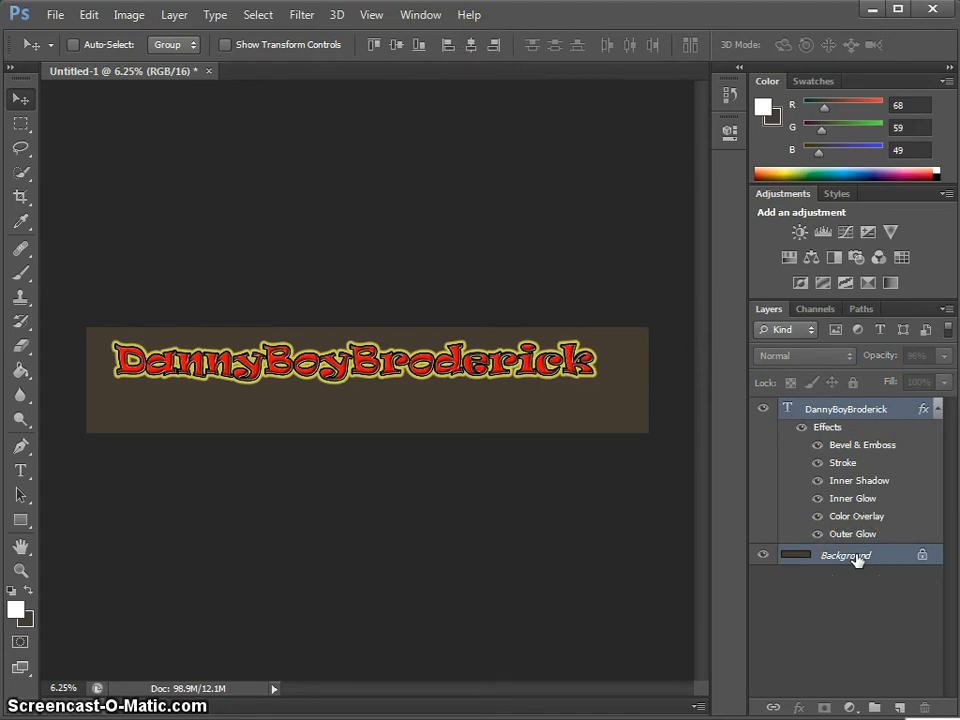
pyautogui.click(397, 45)
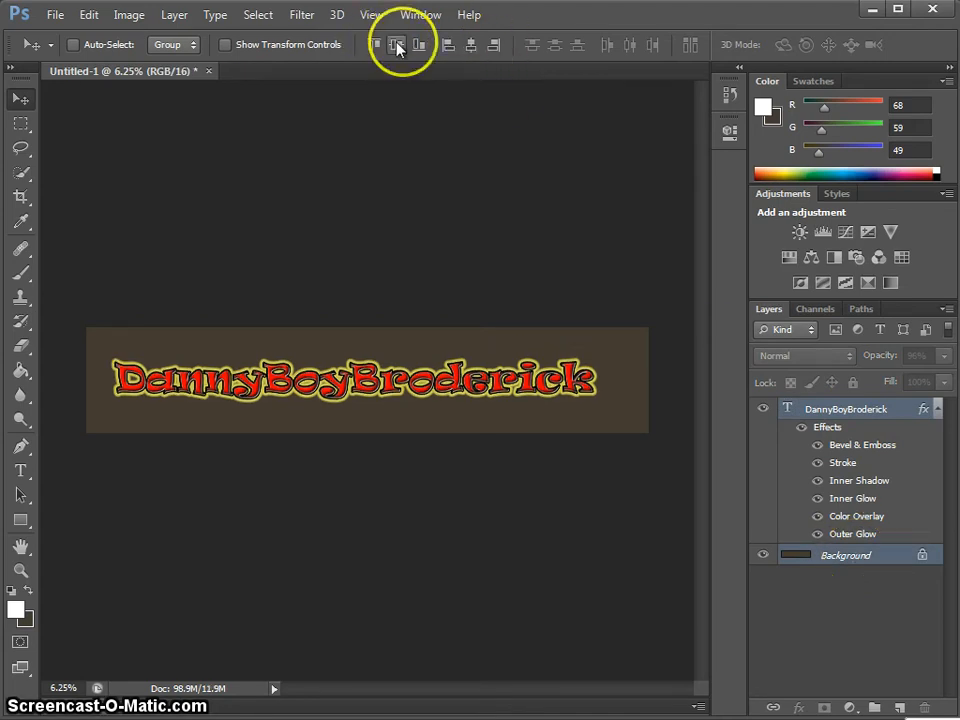
pyautogui.click(470, 46)
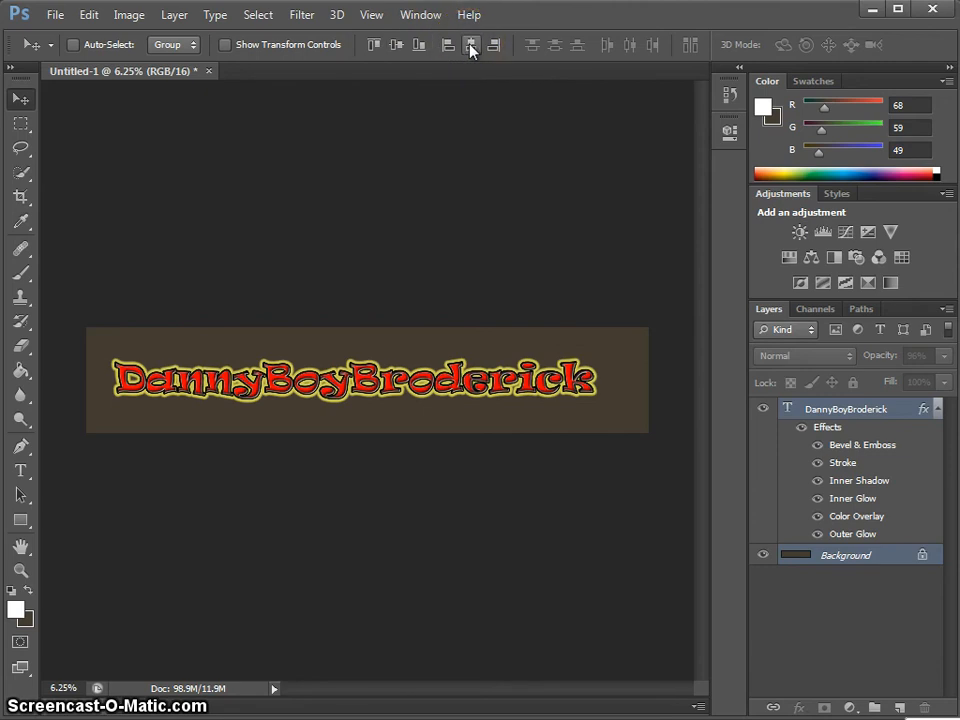